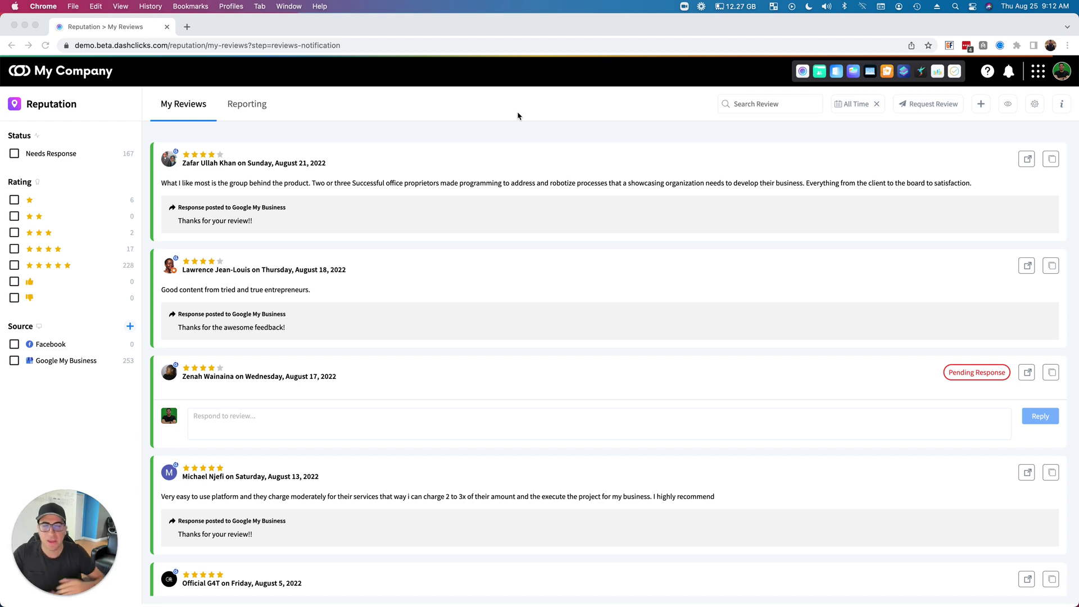
# Bring the browser forward, then open and close the all-apps panel
pyautogui.click(1037, 75)
pyautogui.click(1036, 73)
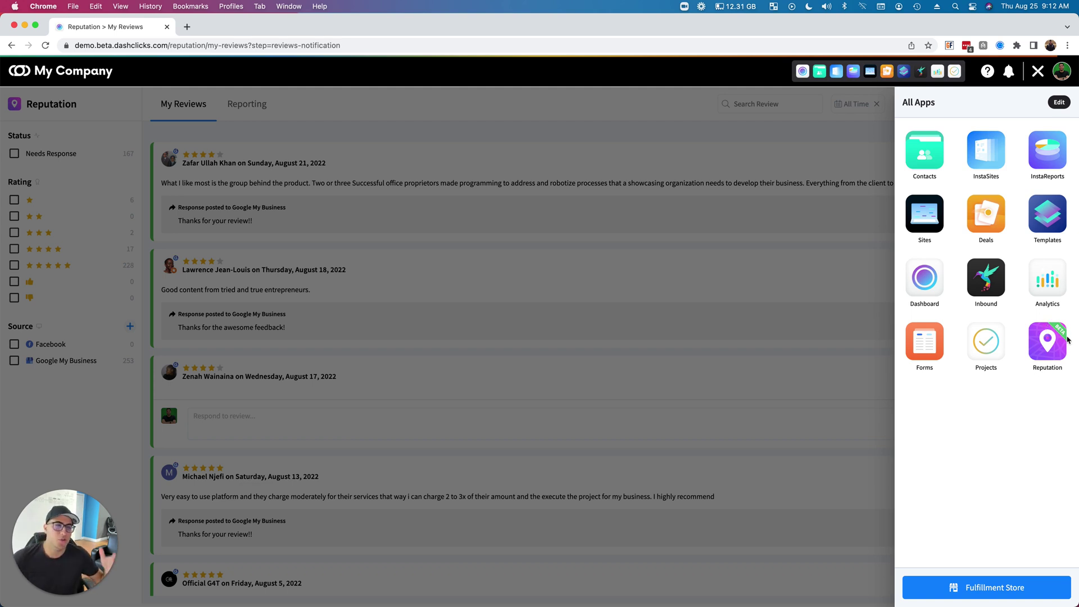
pyautogui.click(704, 291)
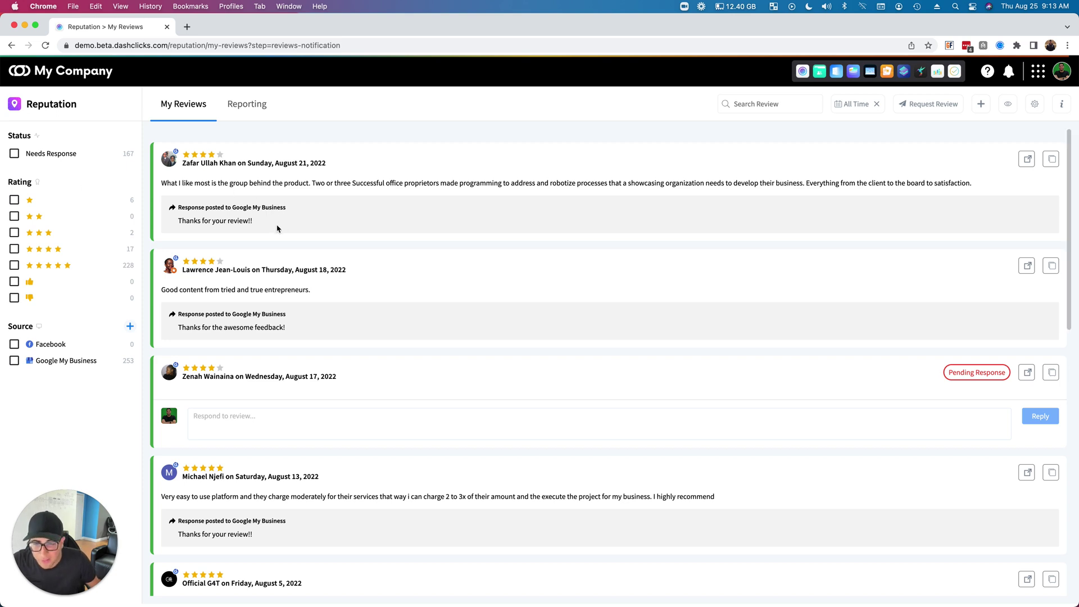
# Highlight the posted responses on the first two reviews to point them out
pyautogui.moveTo(260, 224); pyautogui.dragTo(176, 219)
pyautogui.moveTo(296, 334); pyautogui.dragTo(150, 332)
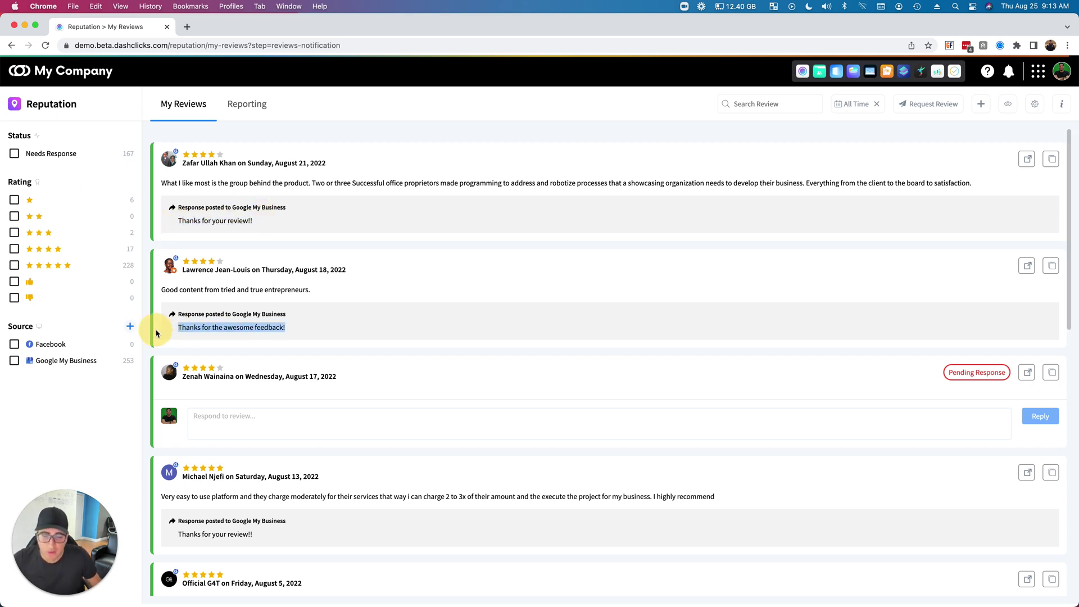
pyautogui.click(269, 323)
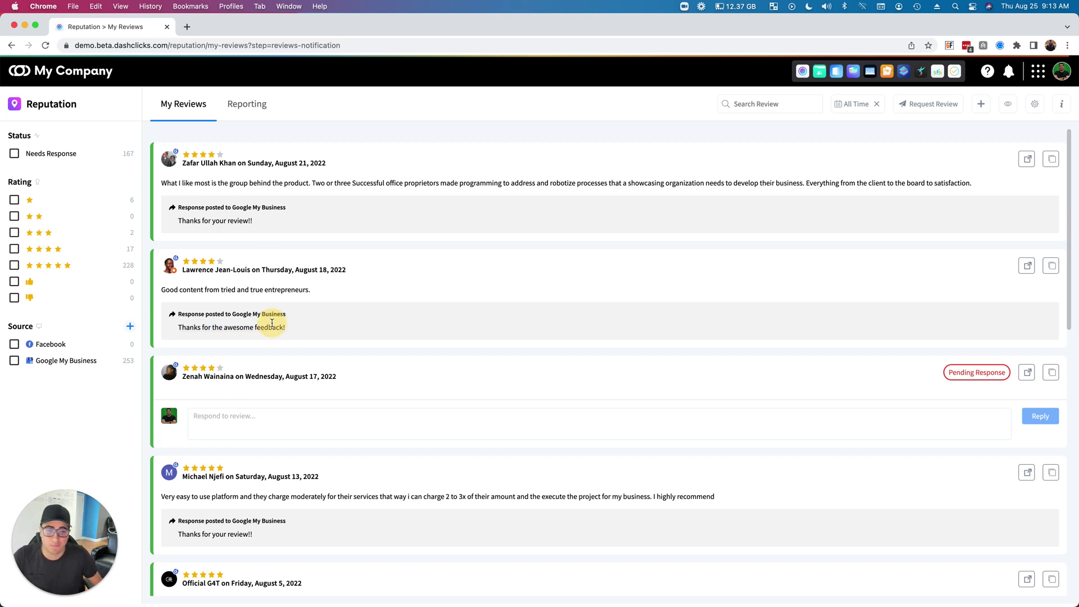
# Filter the list to Needs Response reviews and scroll through them
pyautogui.click(62, 160)
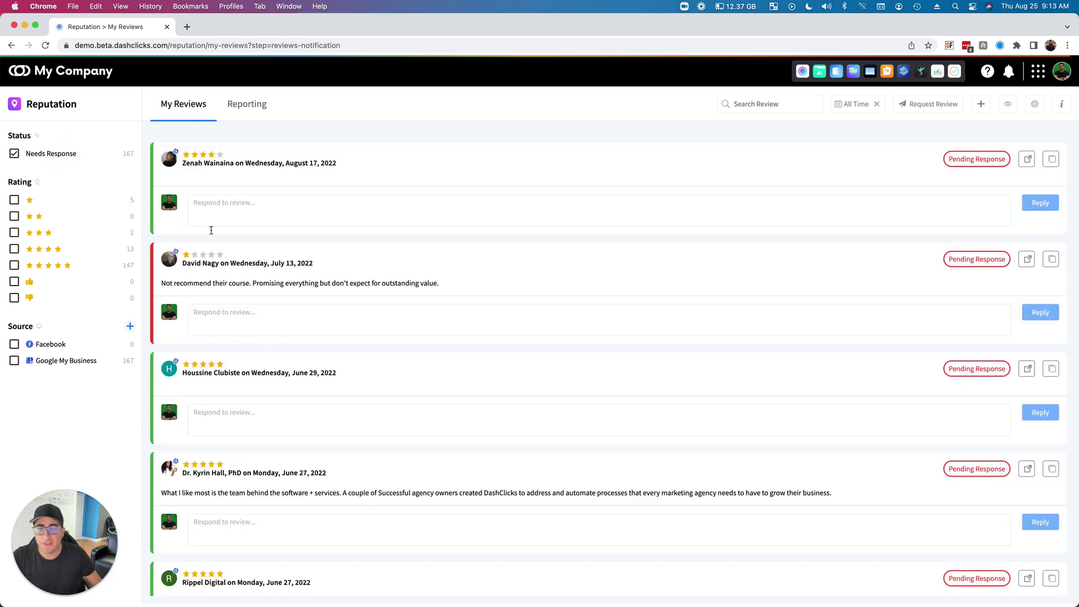
pyautogui.scroll(-10, 422, 286)
pyautogui.scroll(-10, 421, 286)
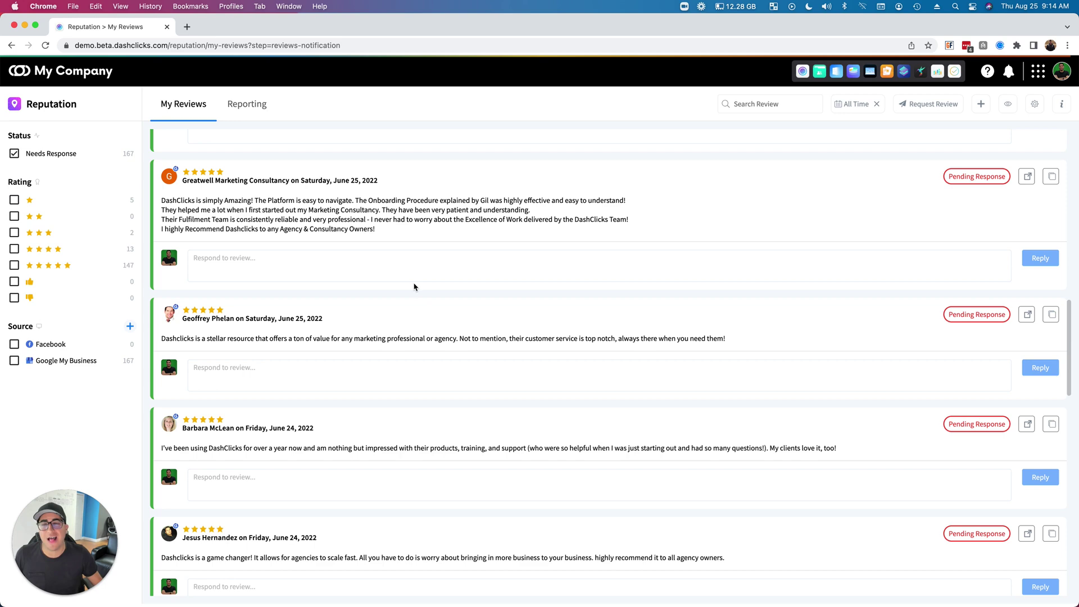
pyautogui.scroll(20, 415, 287)
# Reply 'Thanks for the awesome review!!!' to the June 27 five-star review
pyautogui.click(269, 196)
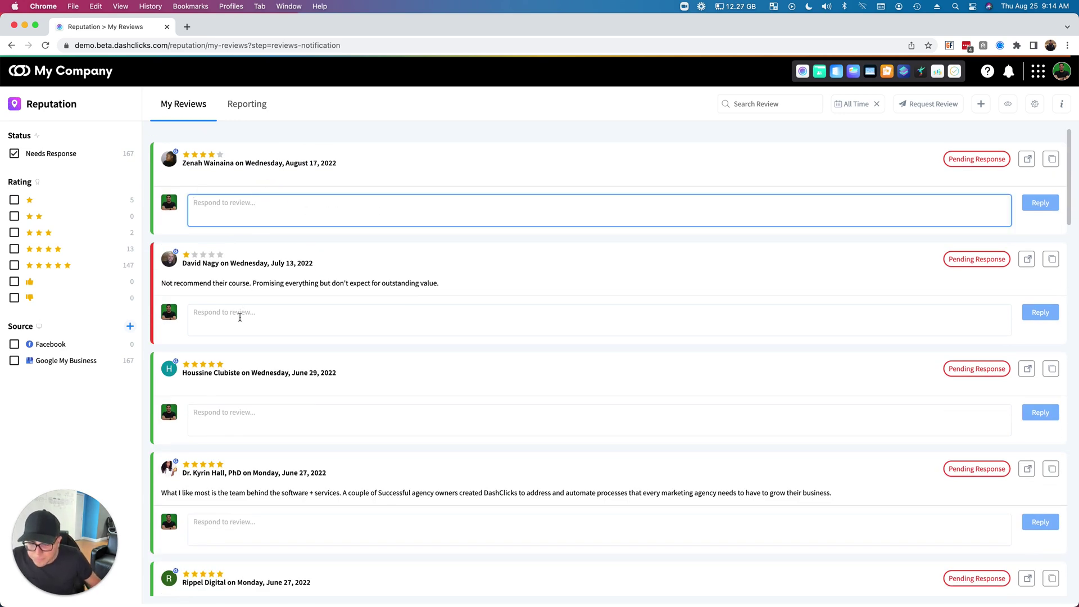
pyautogui.scroll(-3, 245, 368)
pyautogui.scroll(-2, 225, 284)
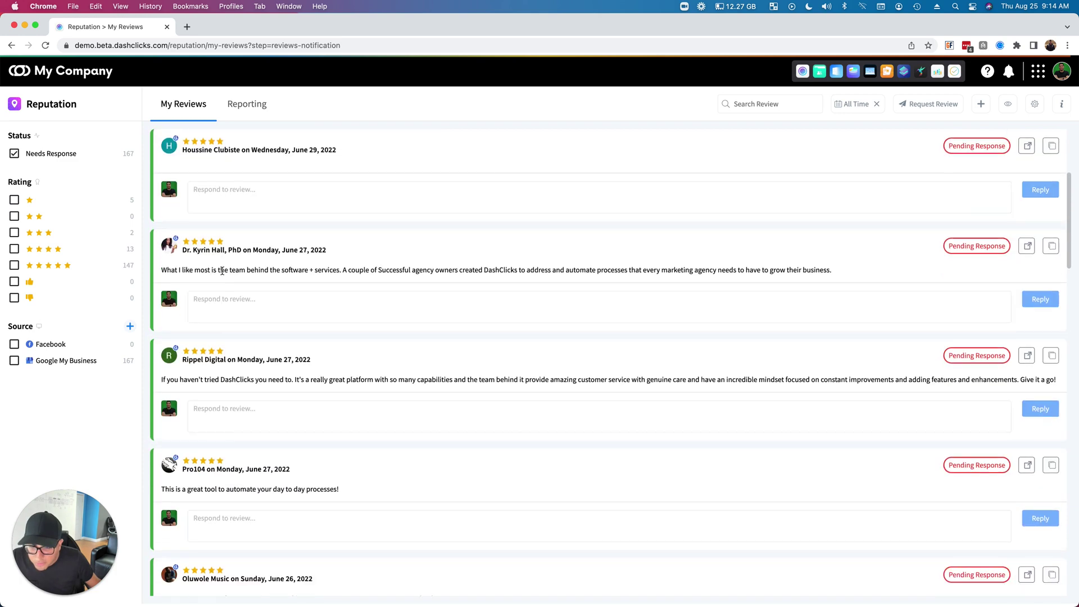
pyautogui.click(218, 286)
pyautogui.write('Th')
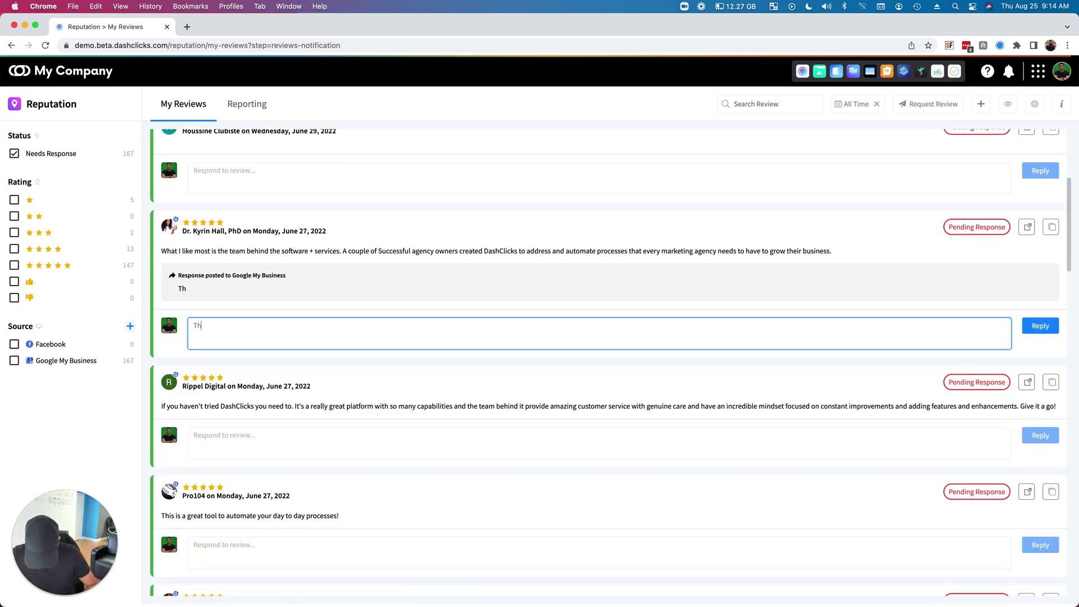
pyautogui.write('anks for the aw')
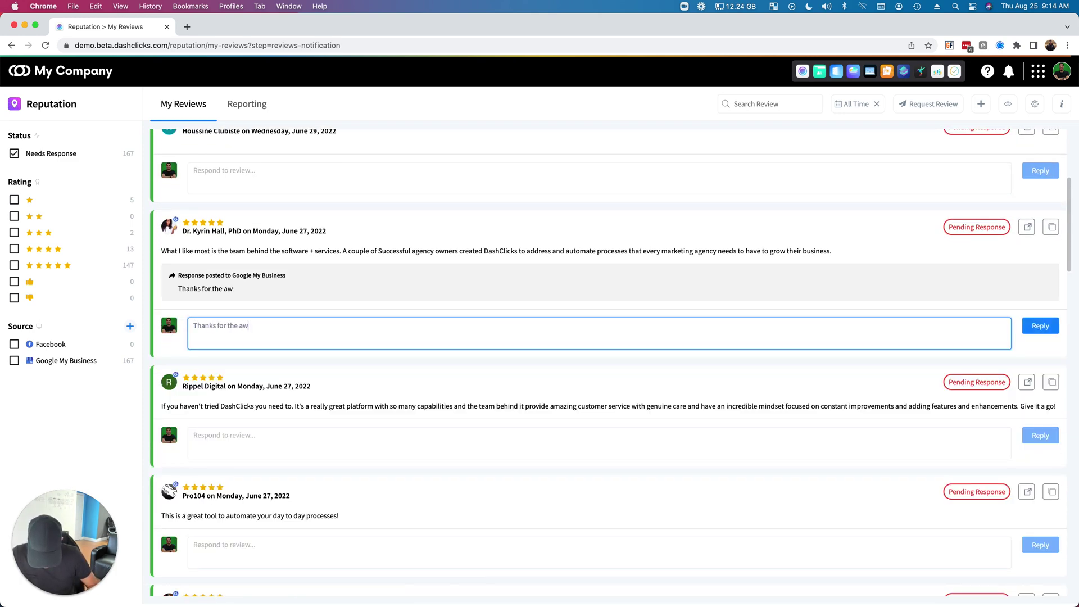
pyautogui.write('esome review!!')
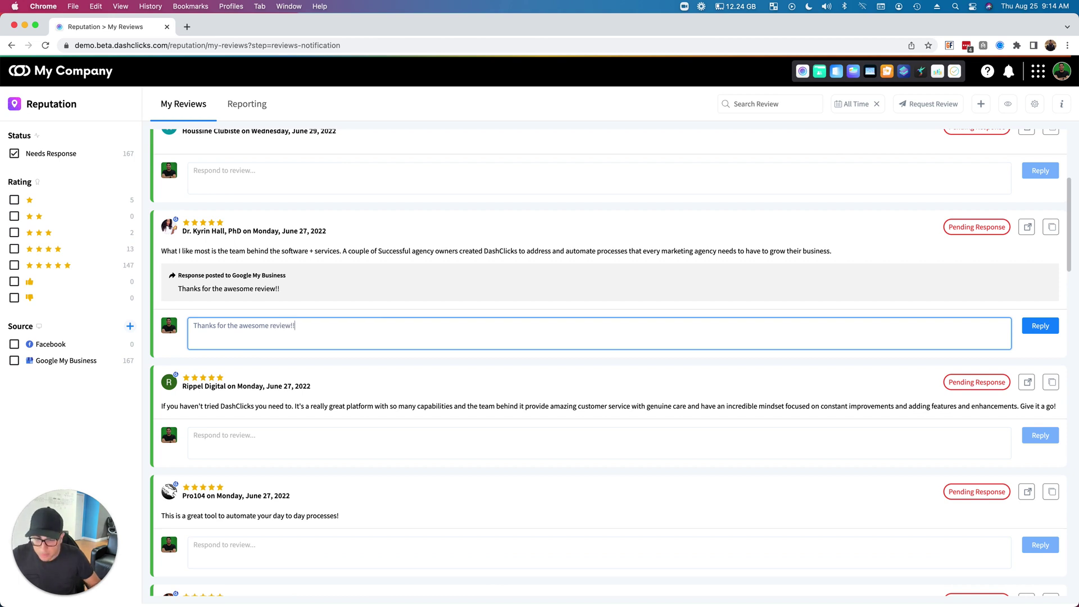
pyautogui.write('!')
pyautogui.click(1040, 325)
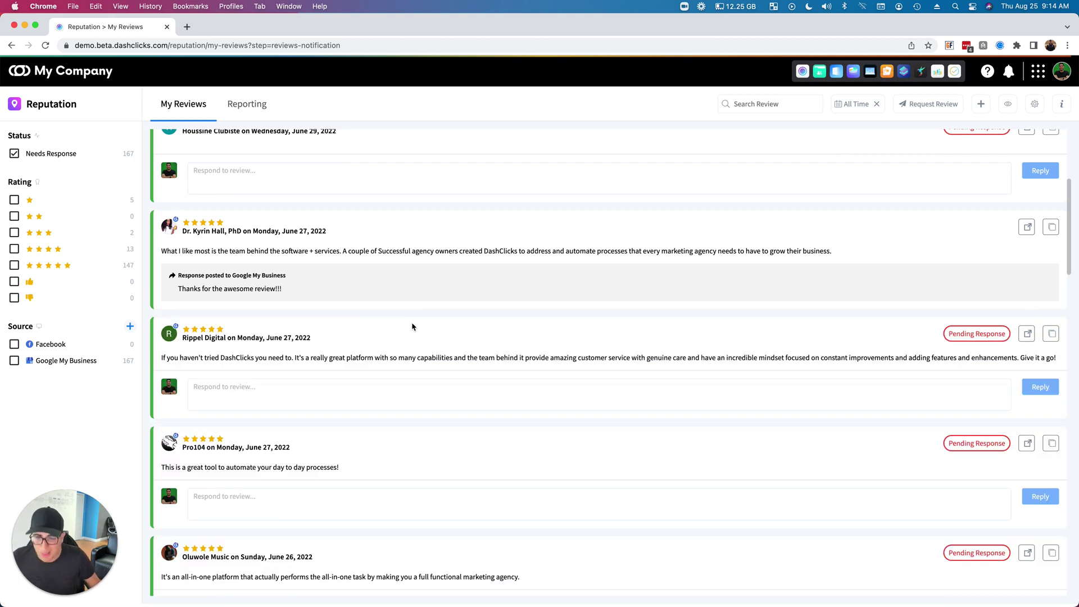
pyautogui.moveTo(178, 291); pyautogui.dragTo(348, 295)
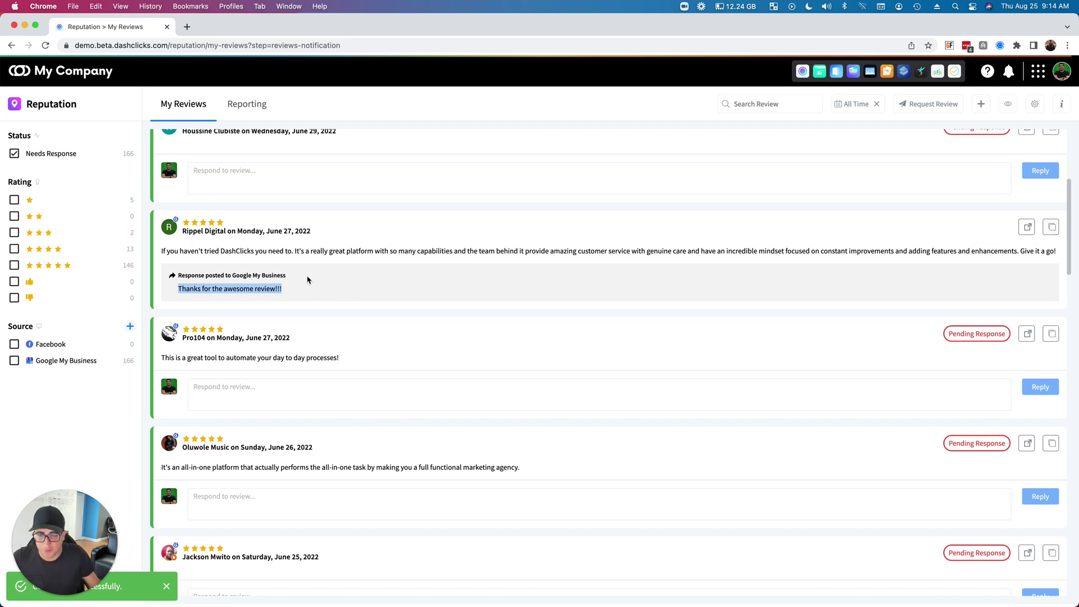
pyautogui.click(213, 288)
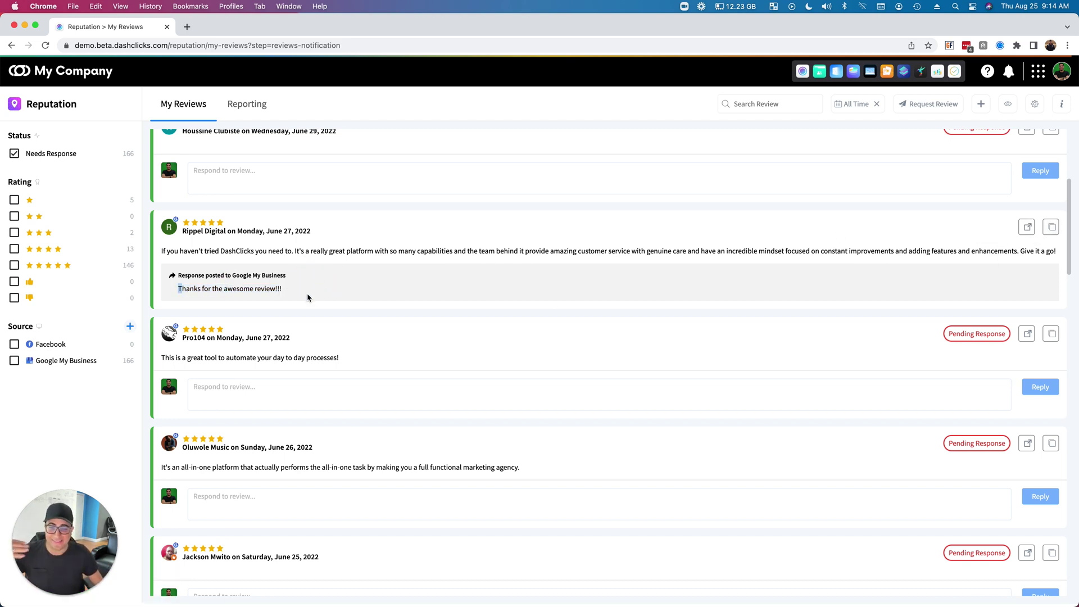
pyautogui.scroll(-2, 308, 297)
pyautogui.scroll(-3, 307, 299)
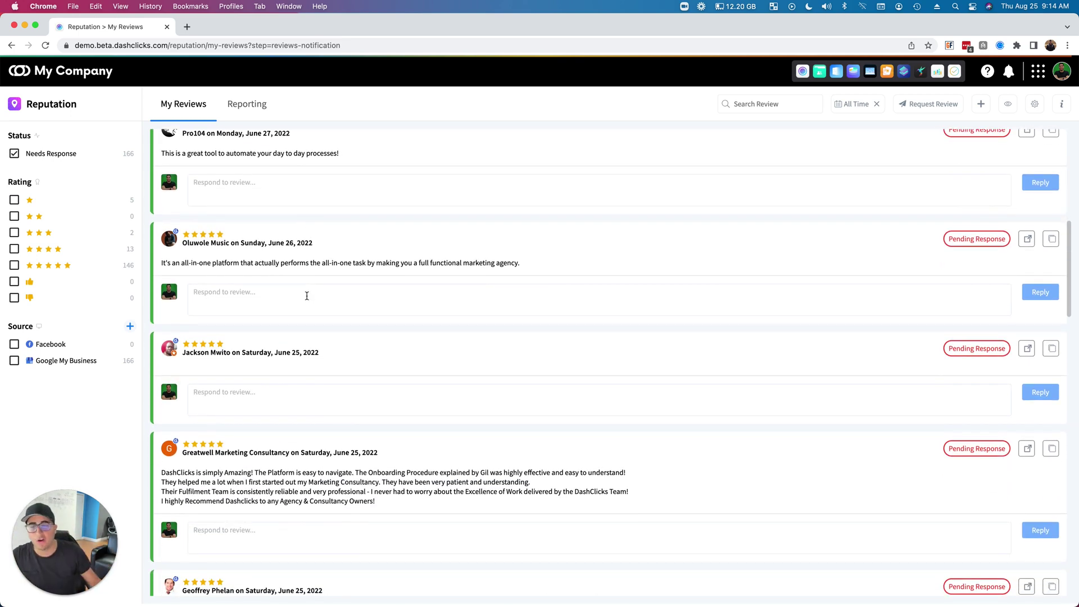
pyautogui.scroll(5, 307, 295)
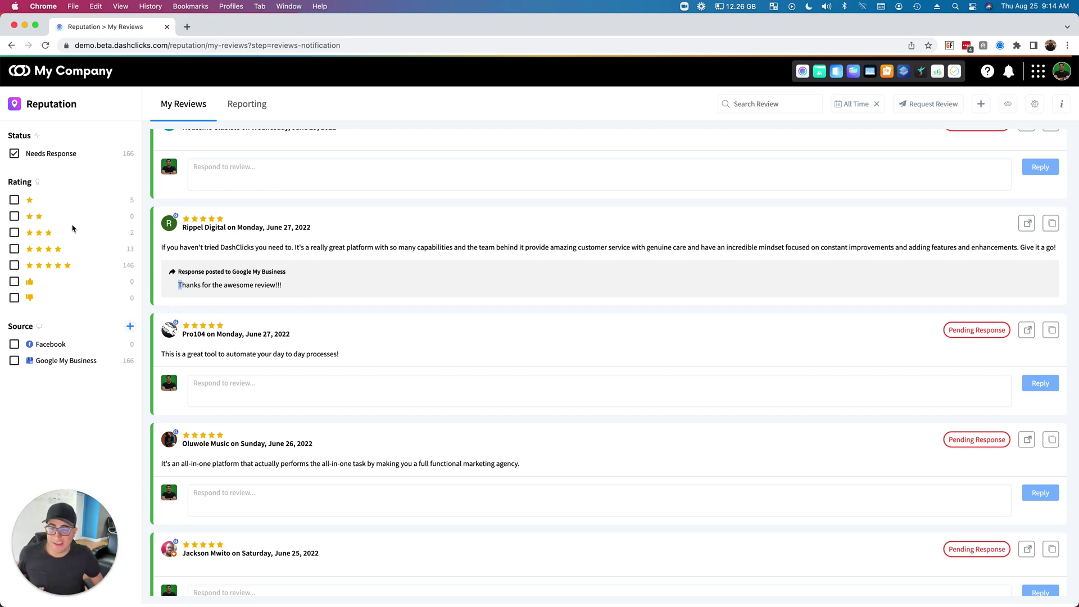
# Try the 4-star and 1-star rating filters, then clear them and Needs Response
pyautogui.click(15, 249)
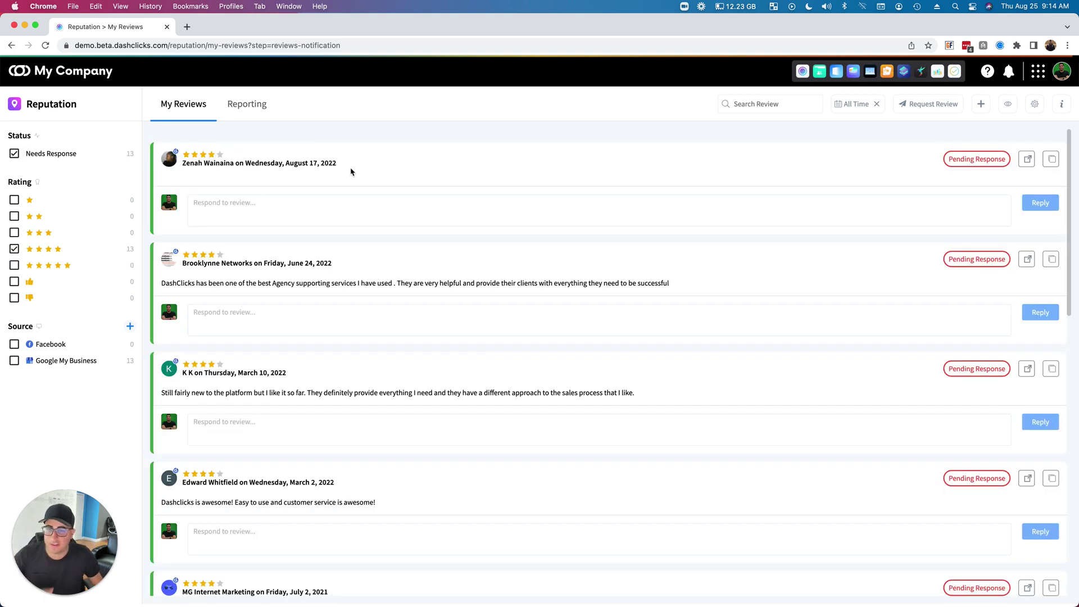
pyautogui.scroll(-10, 354, 171)
pyautogui.scroll(10, 361, 173)
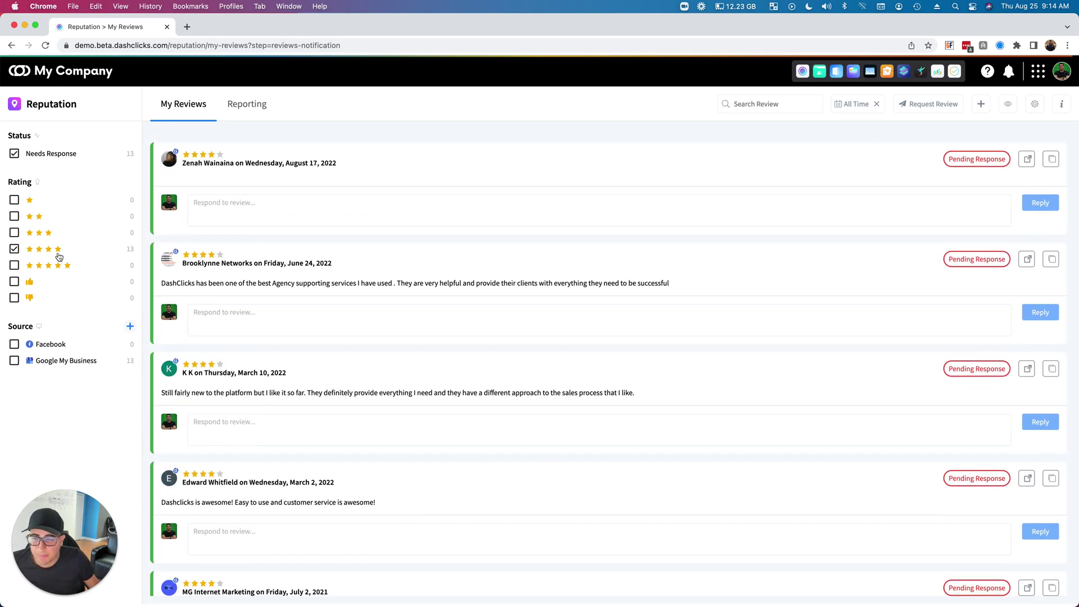
pyautogui.click(14, 249)
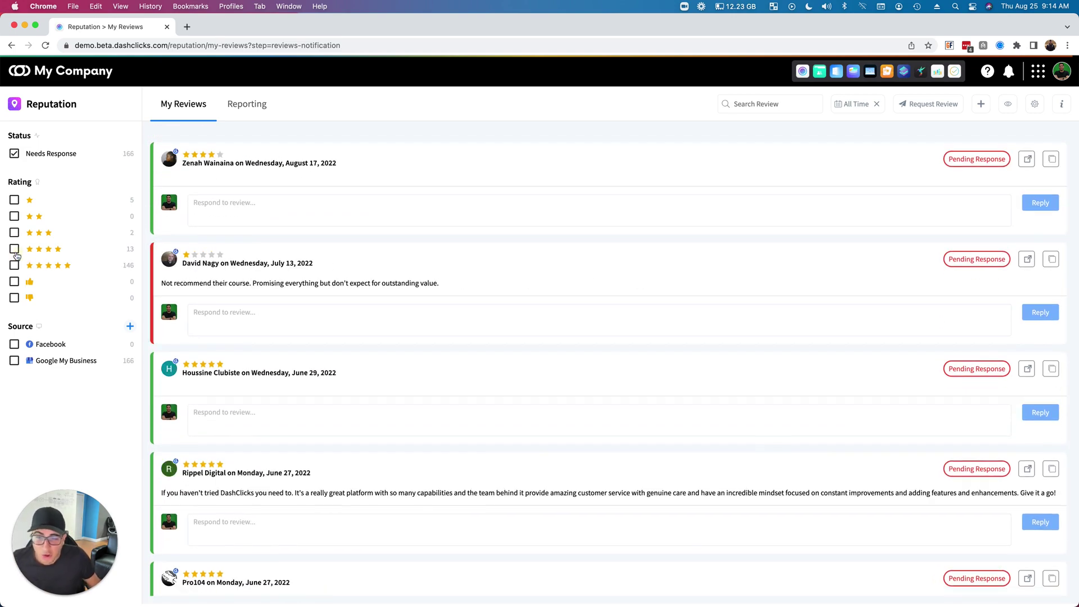
pyautogui.click(16, 202)
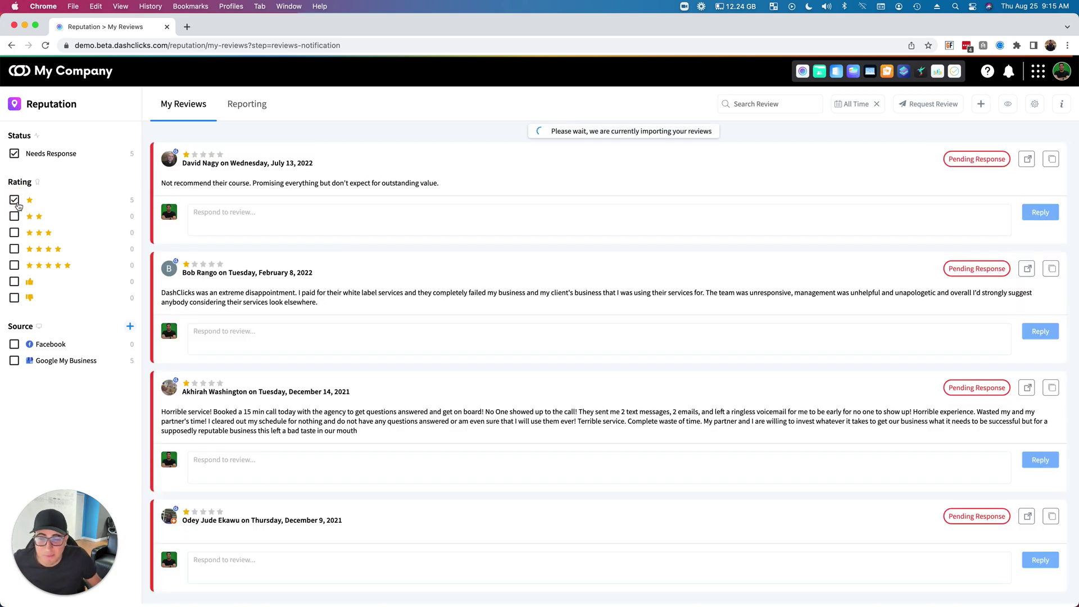
pyautogui.click(14, 200)
pyautogui.click(14, 154)
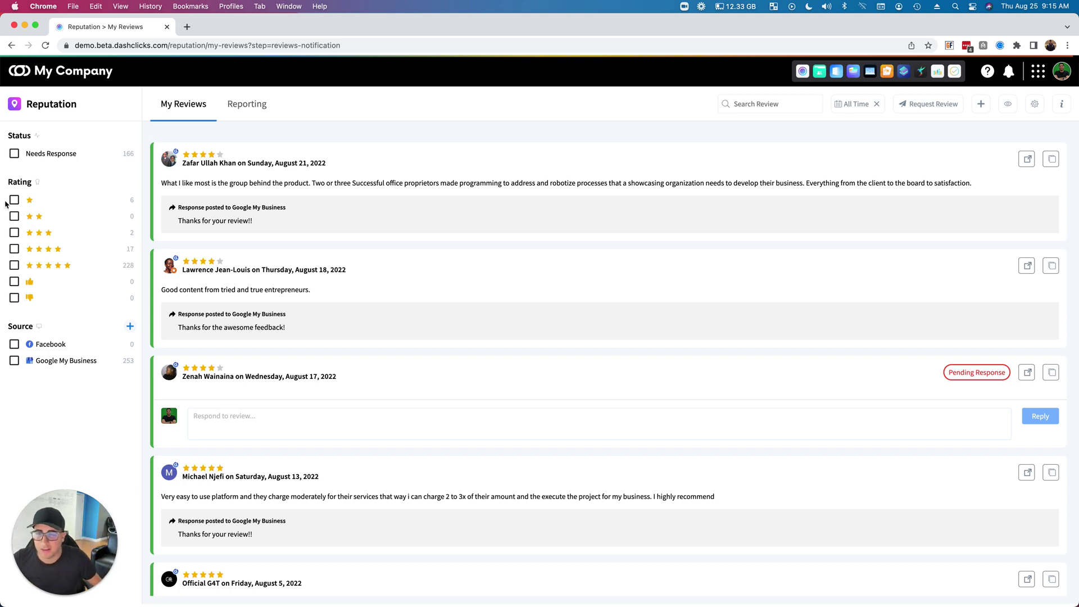
# Point out the Rating heading, then start connecting a new review source
pyautogui.moveTo(5, 181); pyautogui.dragTo(34, 183)
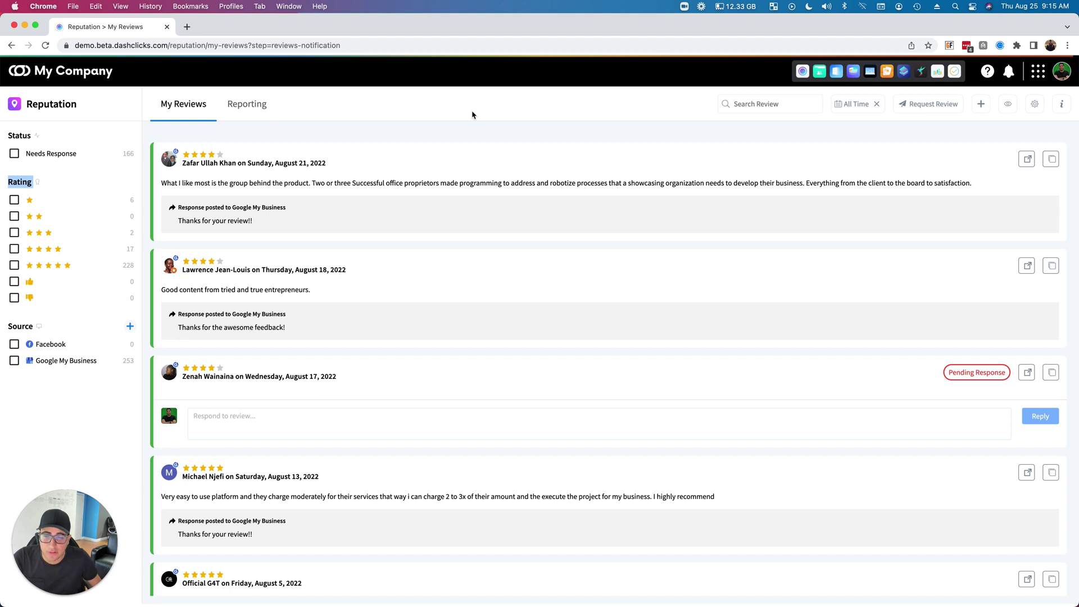
pyautogui.click(525, 113)
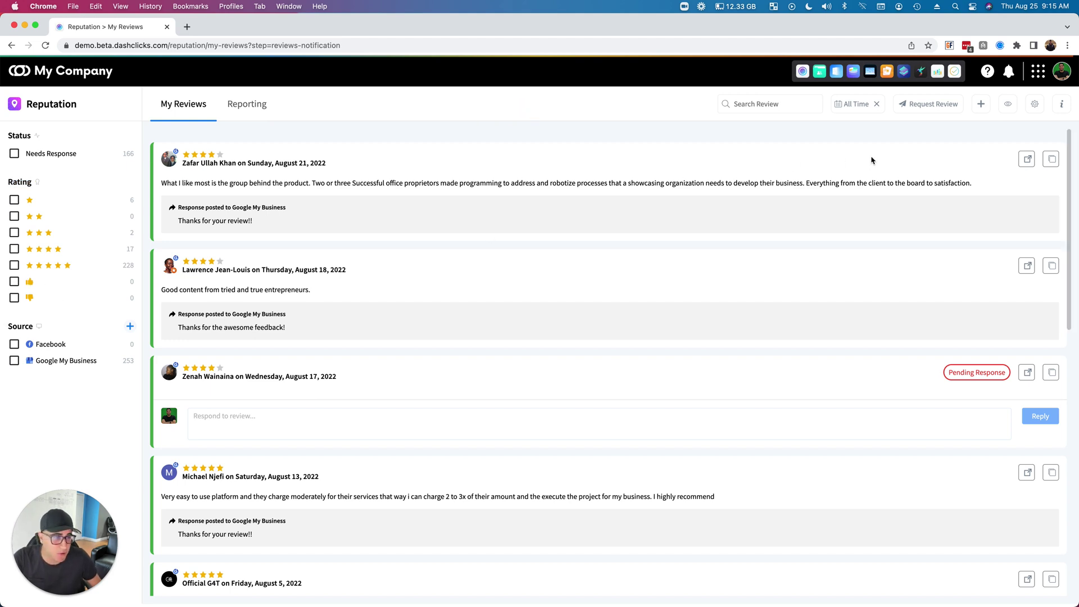
pyautogui.click(130, 326)
# Connect Facebook as a review source with the DashClicks location selected
pyautogui.click(96, 204)
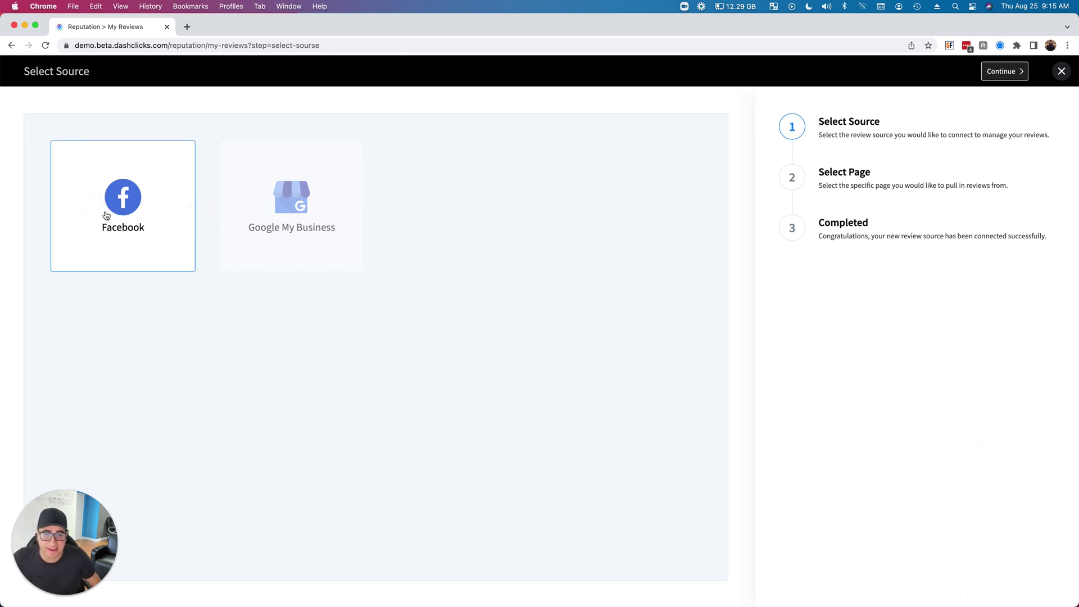
pyautogui.click(995, 74)
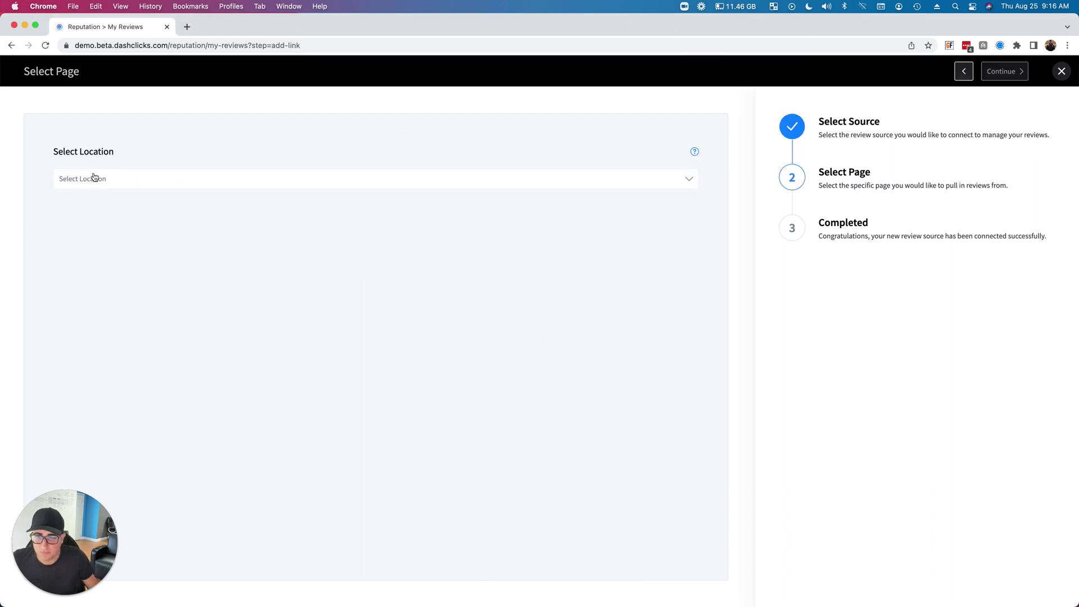
pyautogui.click(94, 178)
pyautogui.click(108, 274)
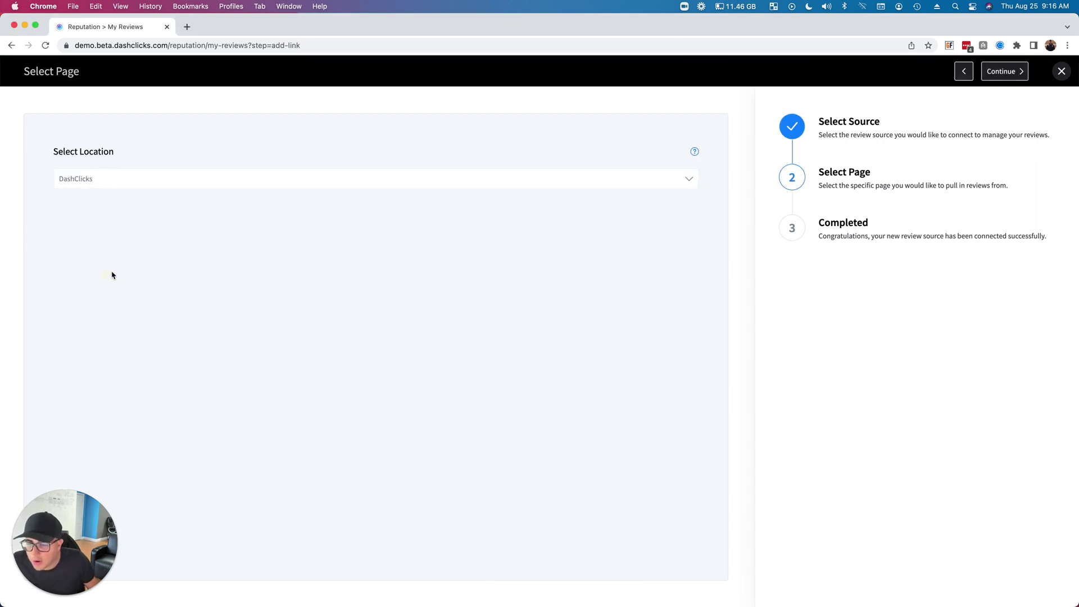
pyautogui.click(1003, 71)
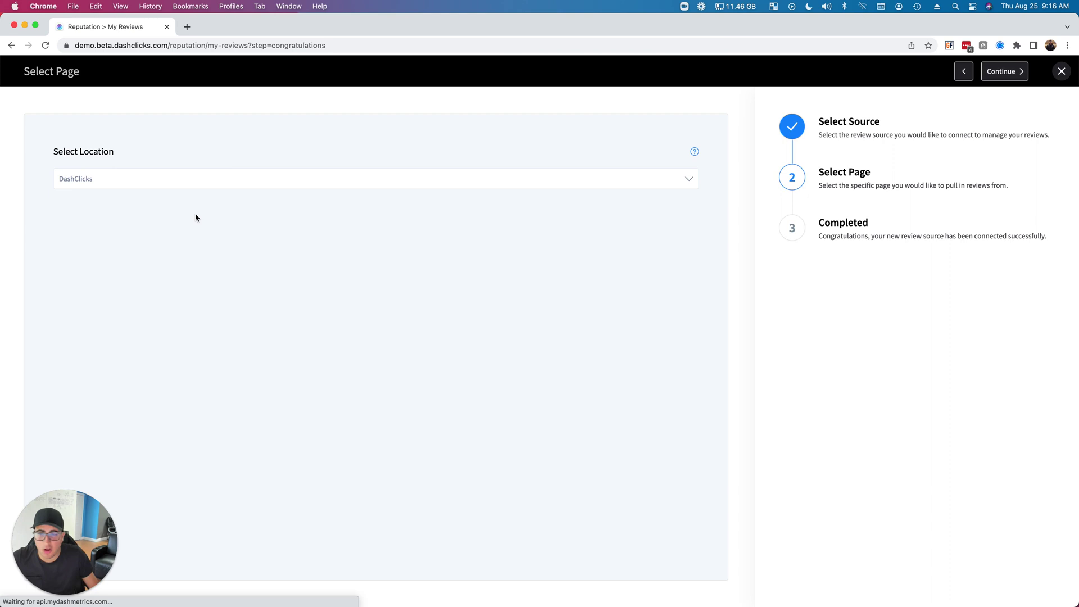
pyautogui.click(383, 373)
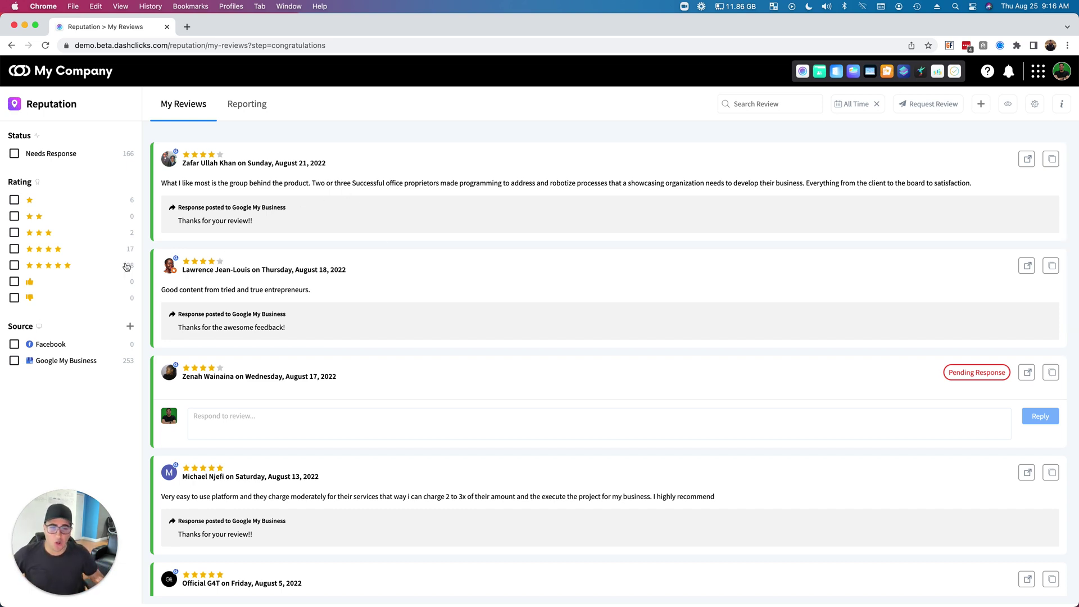
pyautogui.scroll(-3, 286, 264)
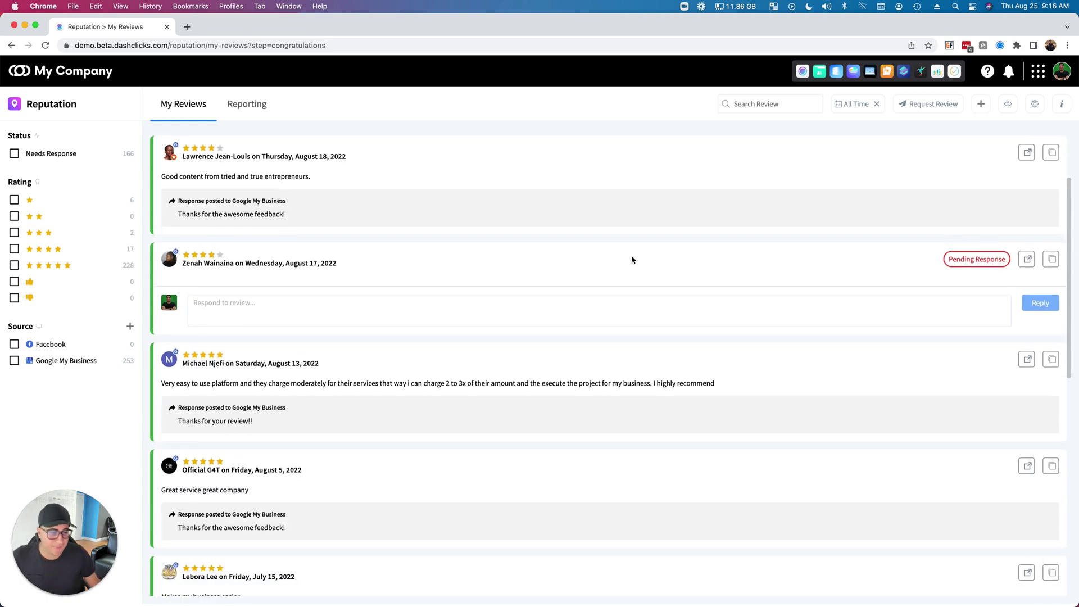
pyautogui.scroll(-6, 472, 413)
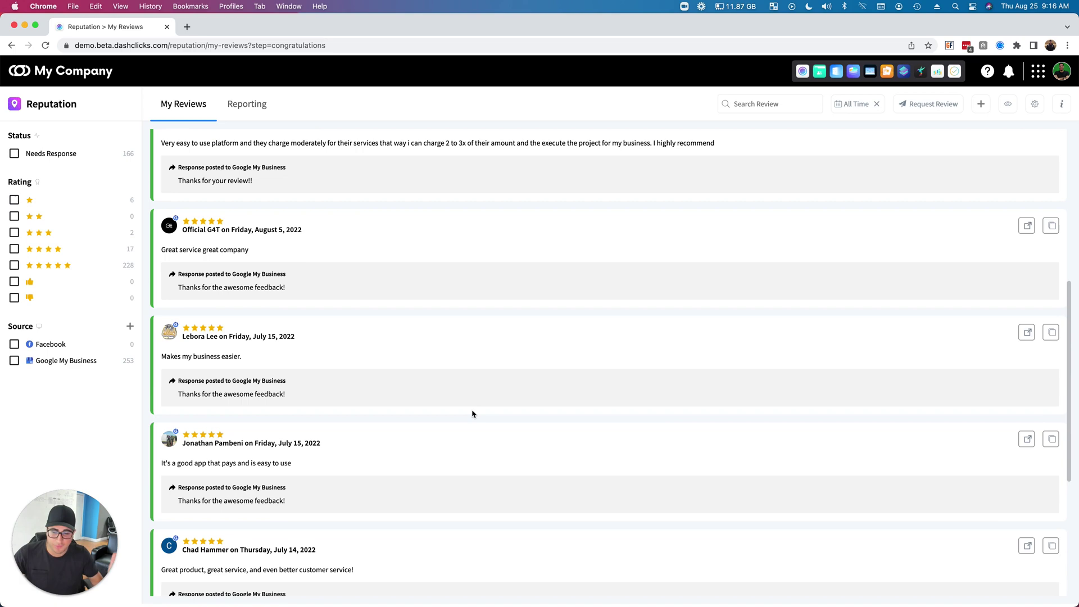
pyautogui.scroll(9, 472, 413)
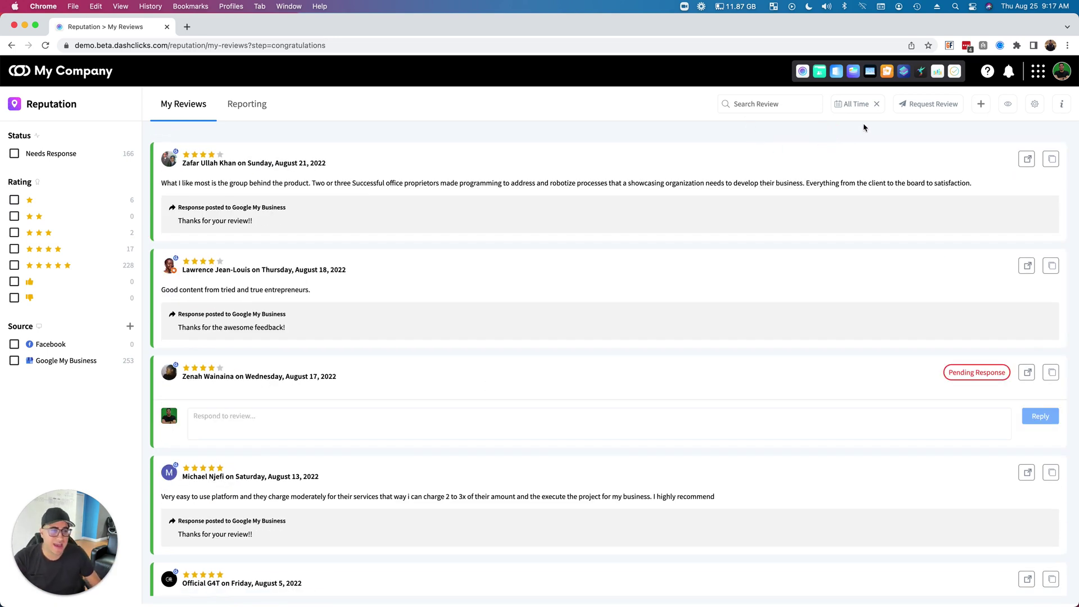
# Copy the review link and load it in a new browser tab
pyautogui.click(931, 112)
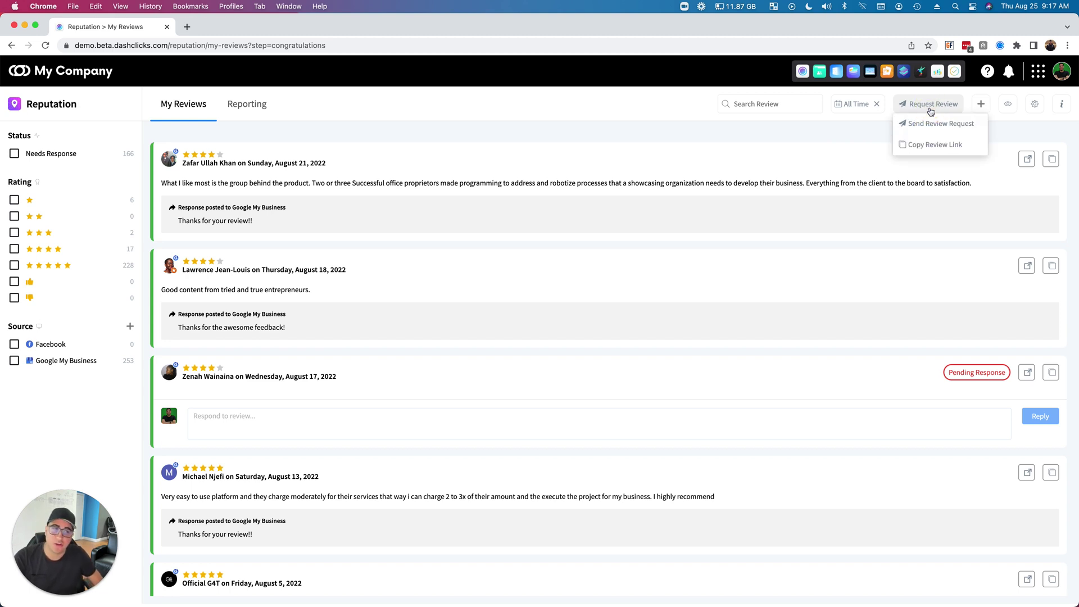
pyautogui.click(916, 147)
pyautogui.click(188, 27)
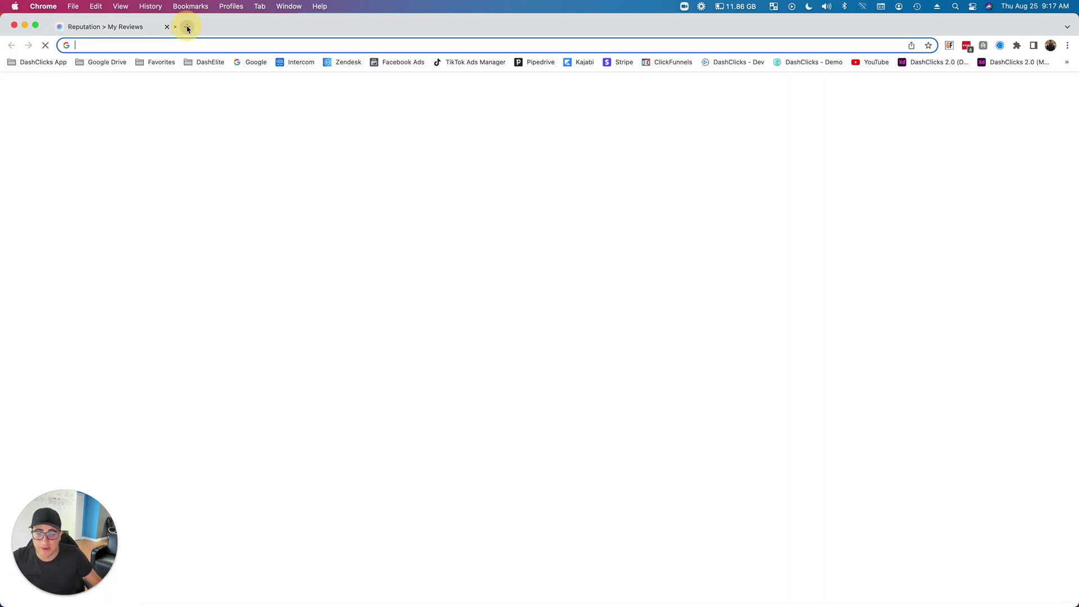
pyautogui.press('super+v')
pyautogui.press('Return')
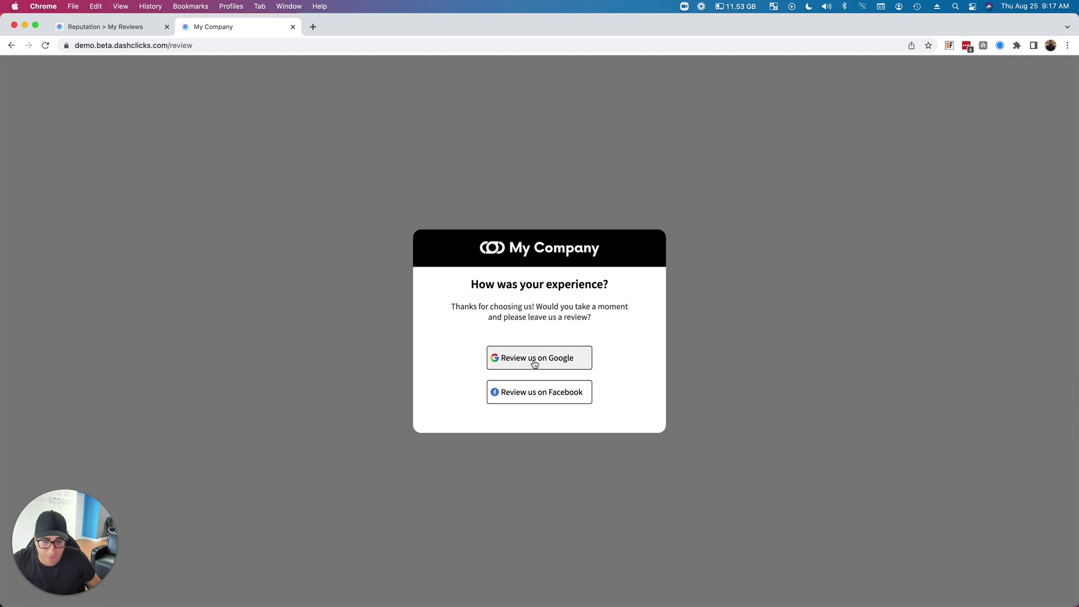
# Try the 'Review us on Facebook' option, then close that tab and return to Reputation
pyautogui.click(528, 388)
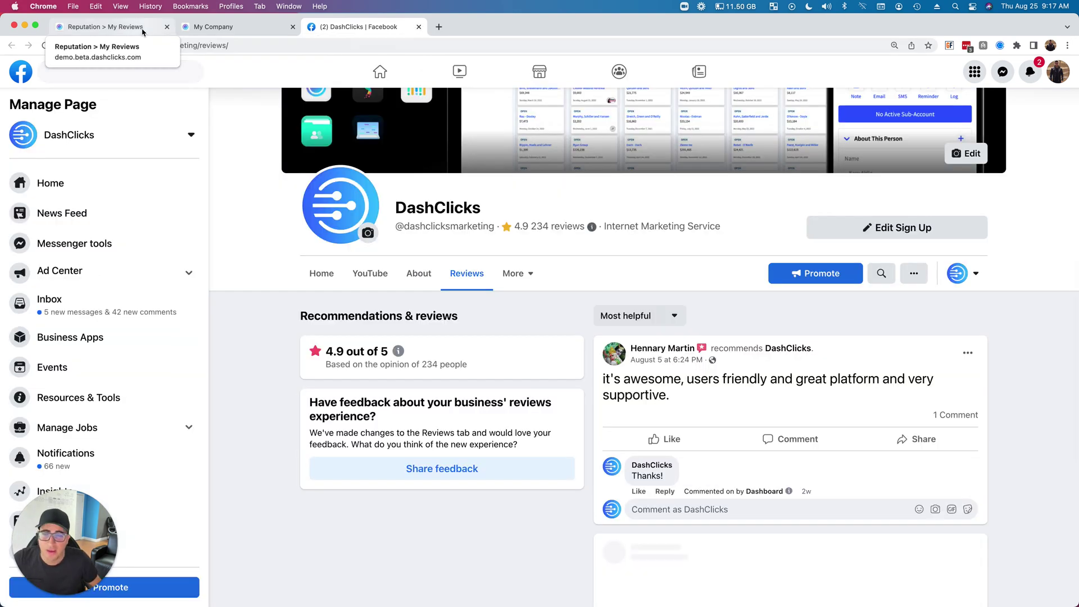
pyautogui.click(149, 26)
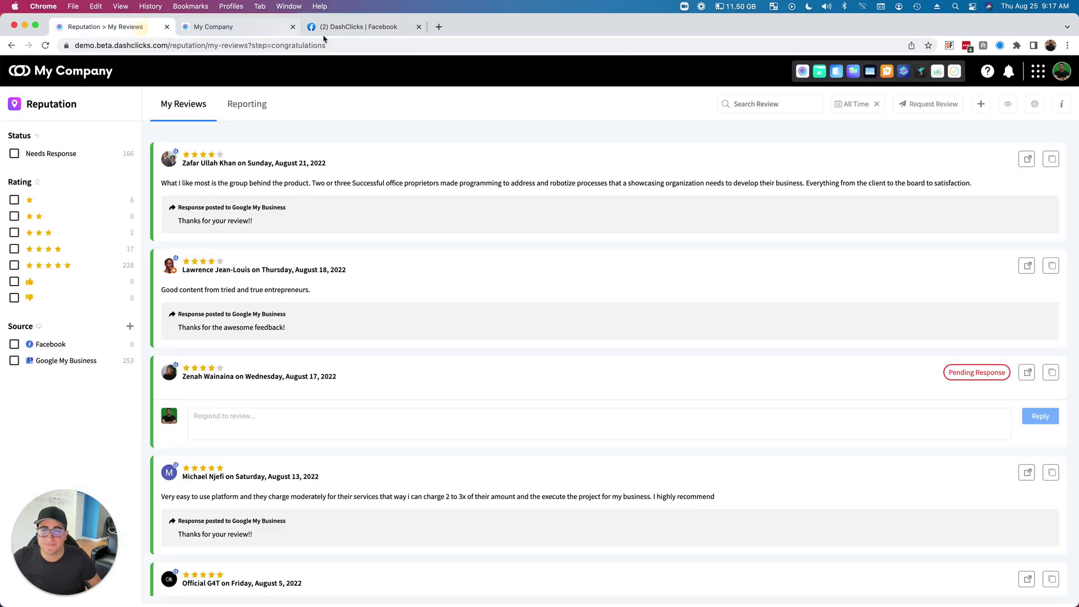
pyautogui.click(419, 27)
pyautogui.click(928, 104)
# Send an email-and-SMS review request to three selected contacts and close the wizard
pyautogui.click(928, 123)
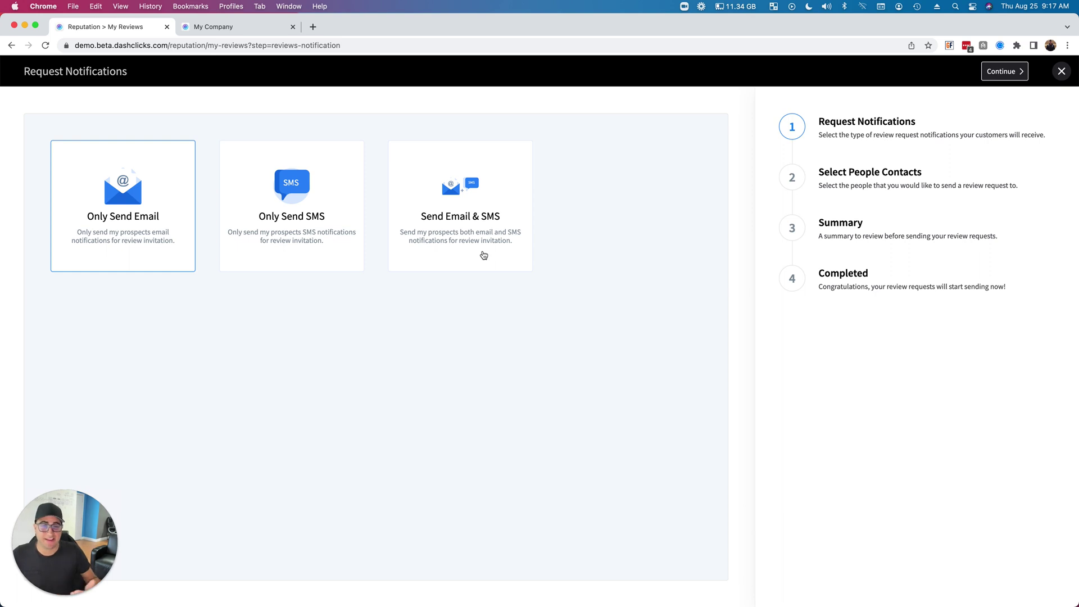
pyautogui.click(481, 236)
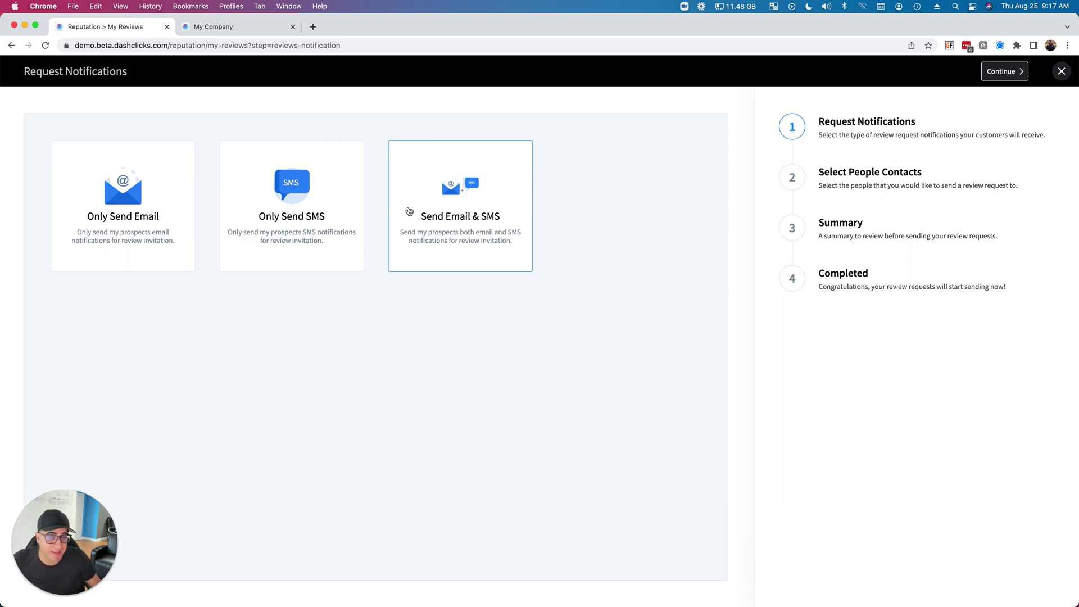
pyautogui.click(1004, 71)
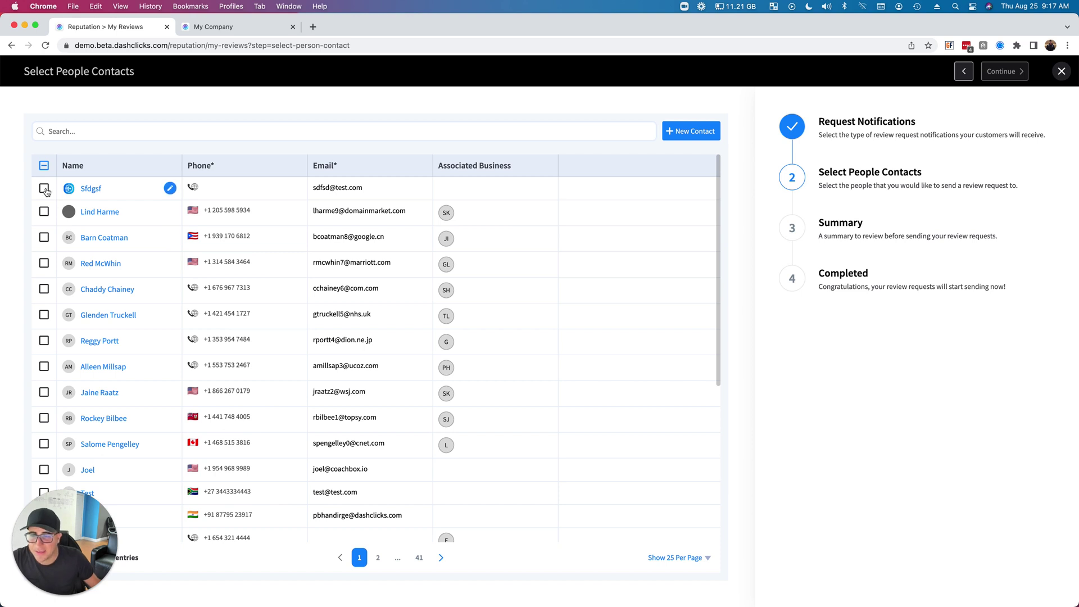
pyautogui.click(45, 237)
pyautogui.click(44, 231)
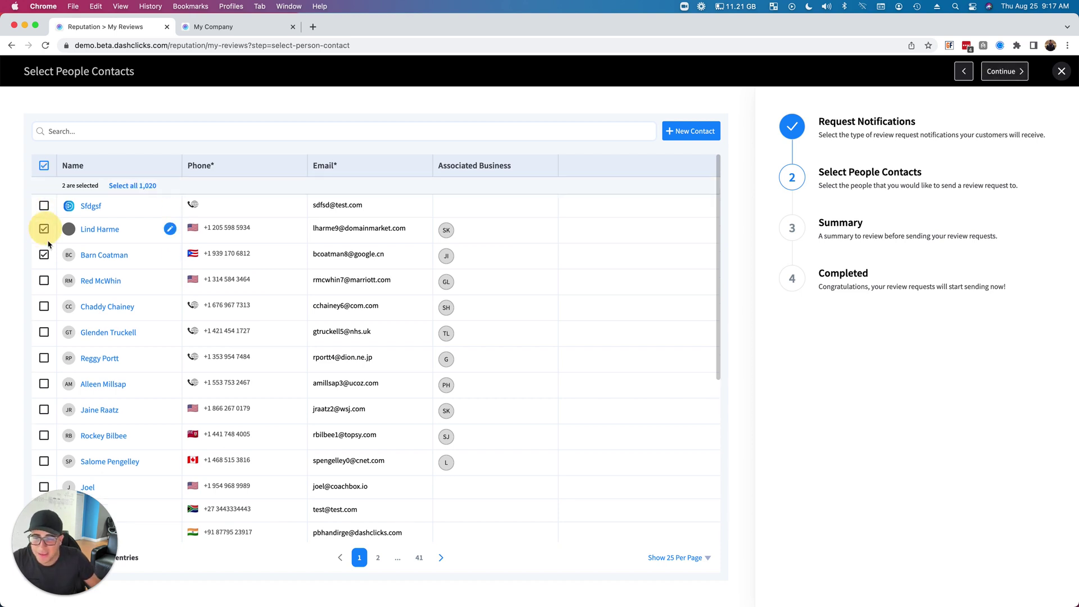
pyautogui.click(44, 280)
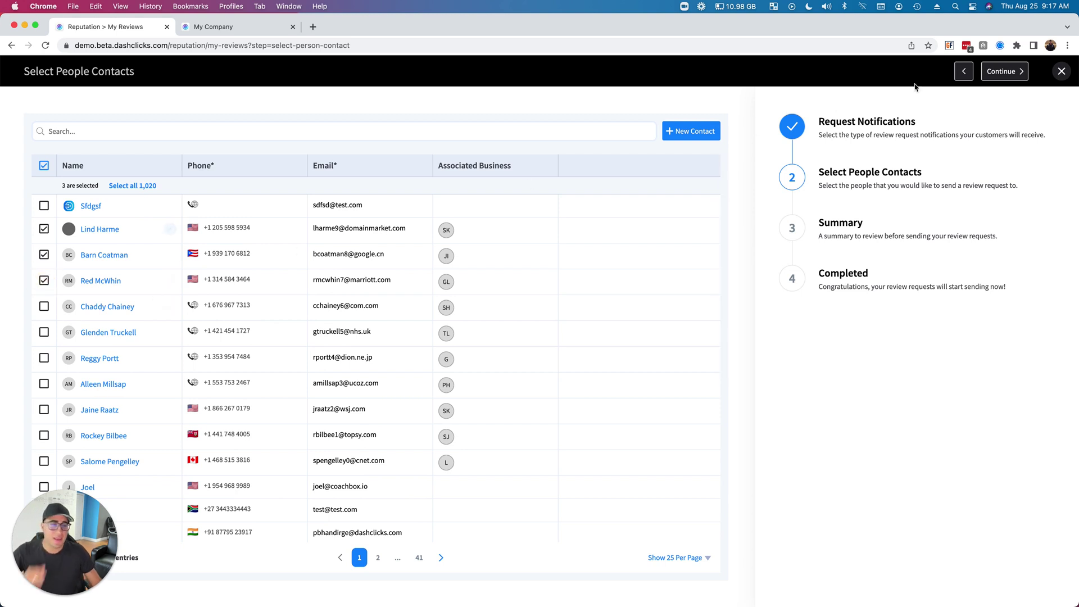
pyautogui.click(998, 72)
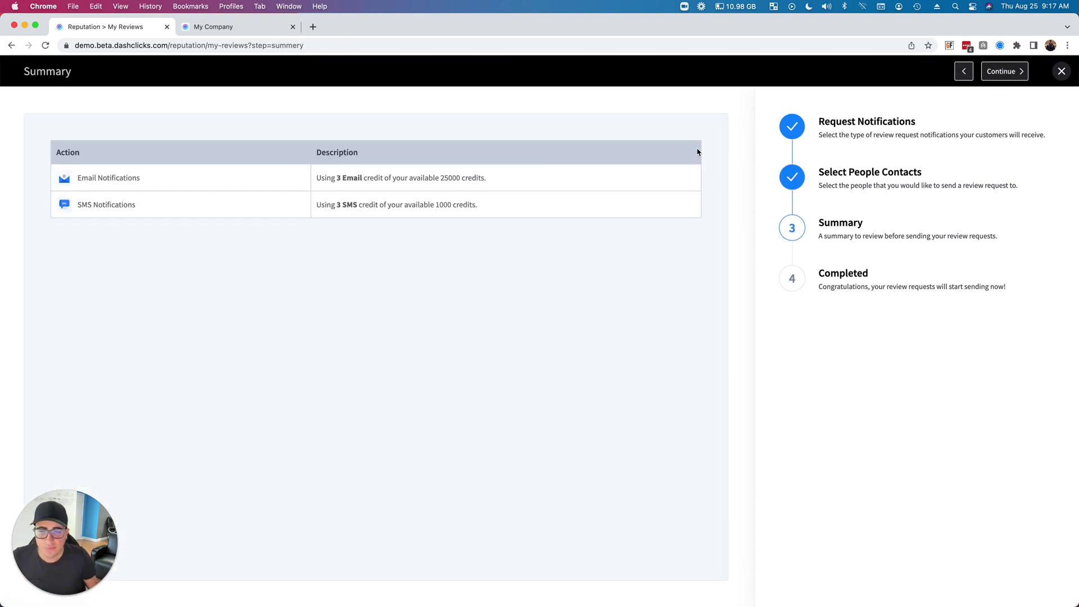
pyautogui.click(1020, 72)
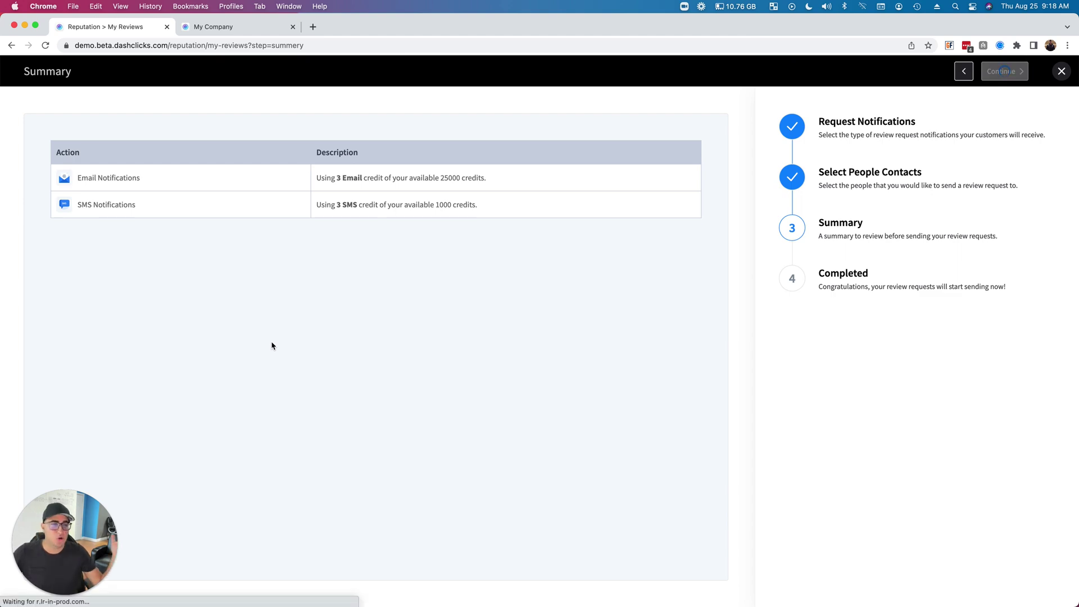
pyautogui.click(376, 374)
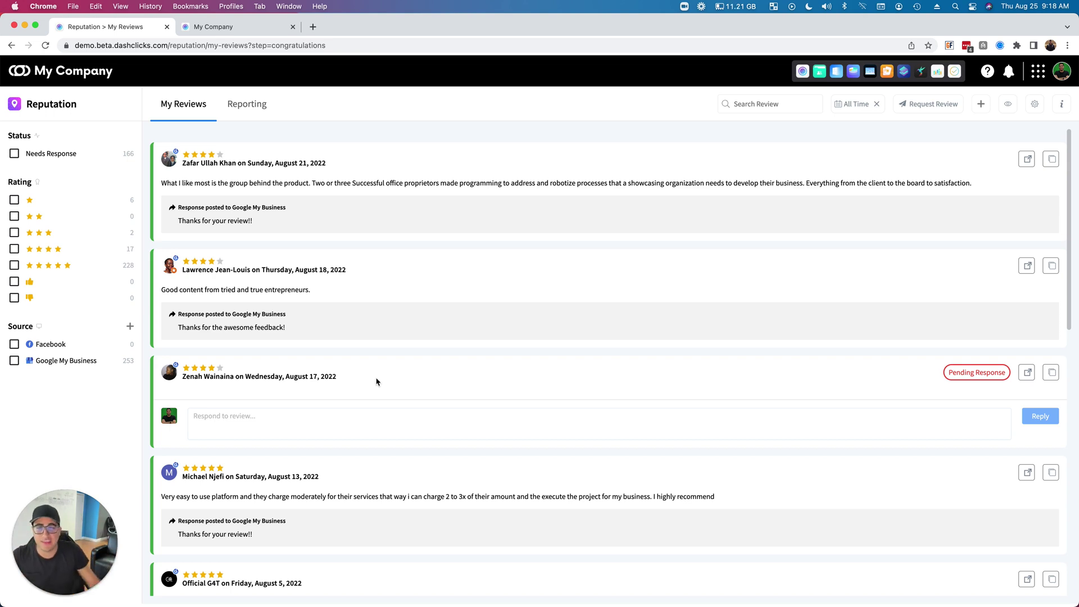
pyautogui.click(215, 26)
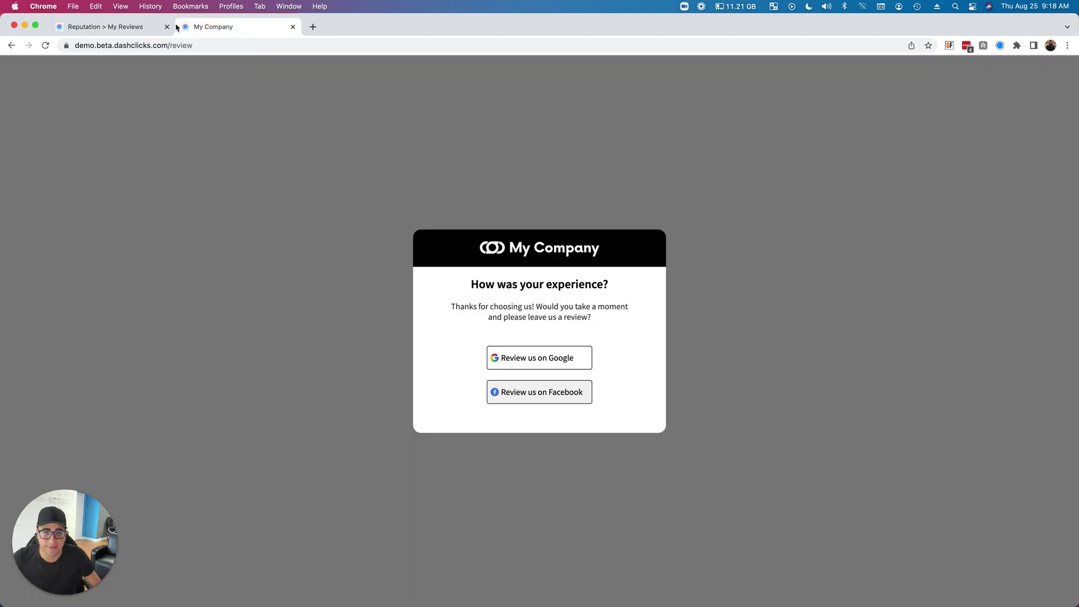
pyautogui.click(134, 28)
pyautogui.click(429, 155)
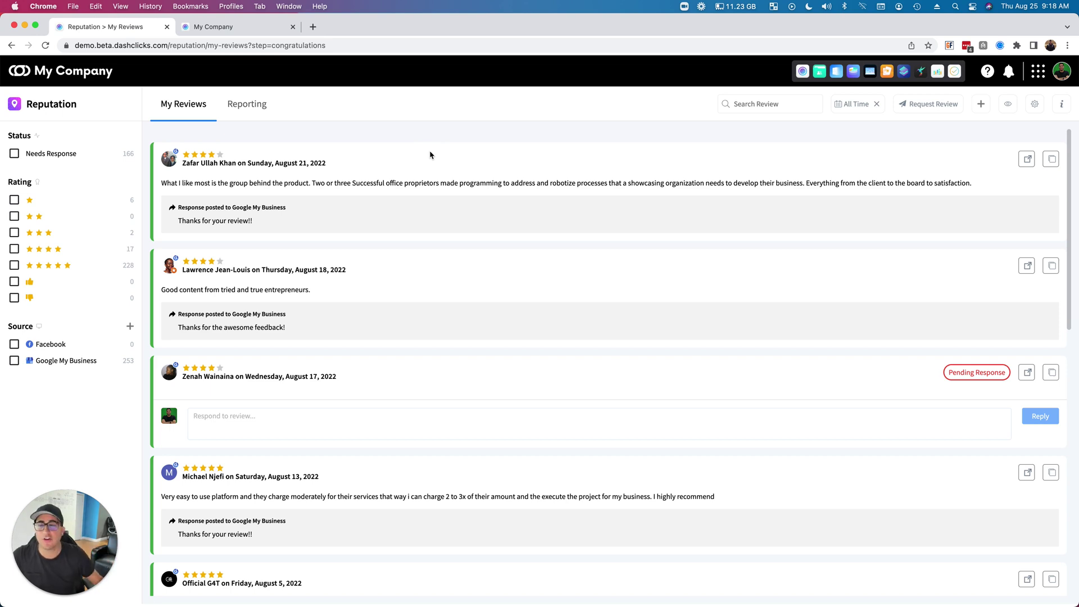
pyautogui.click(429, 155)
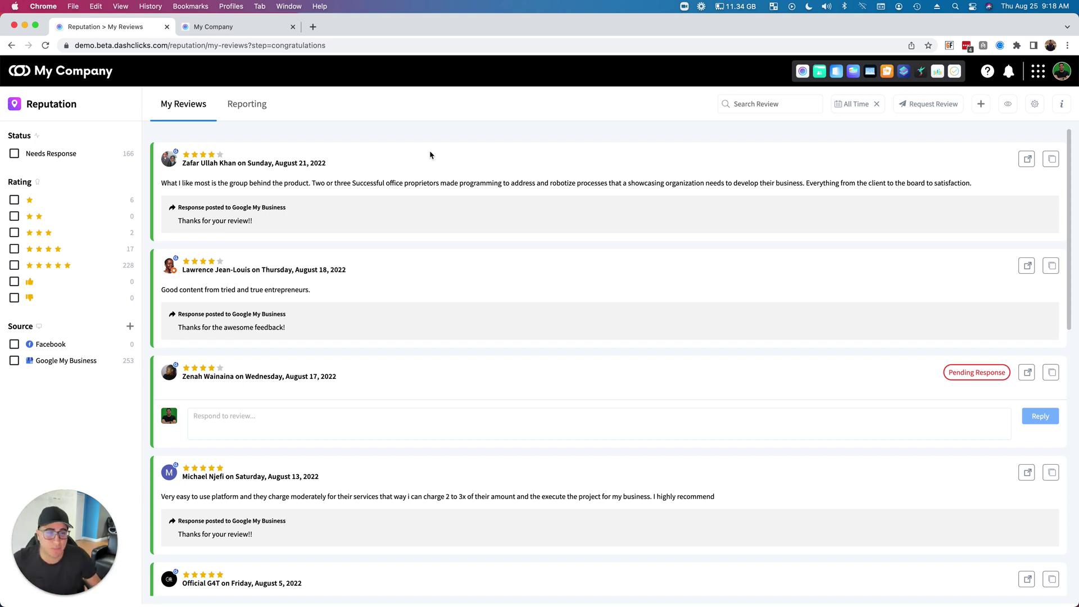
# Open Reporting and point out the 30-day reviews, Facebook source and Best and Worst Month
pyautogui.click(247, 105)
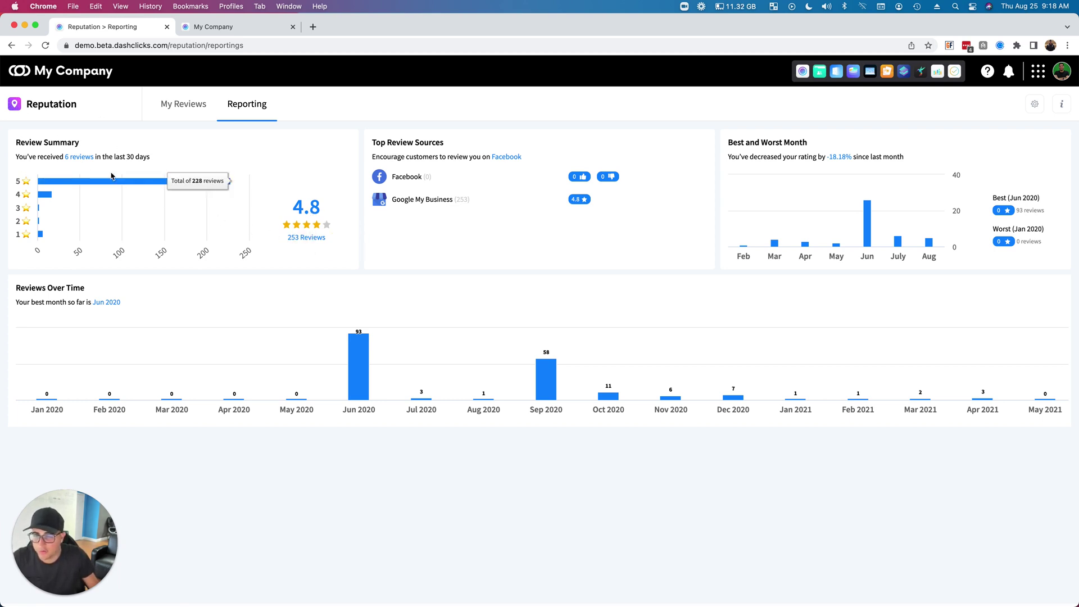
pyautogui.moveTo(65, 158); pyautogui.dragTo(188, 162)
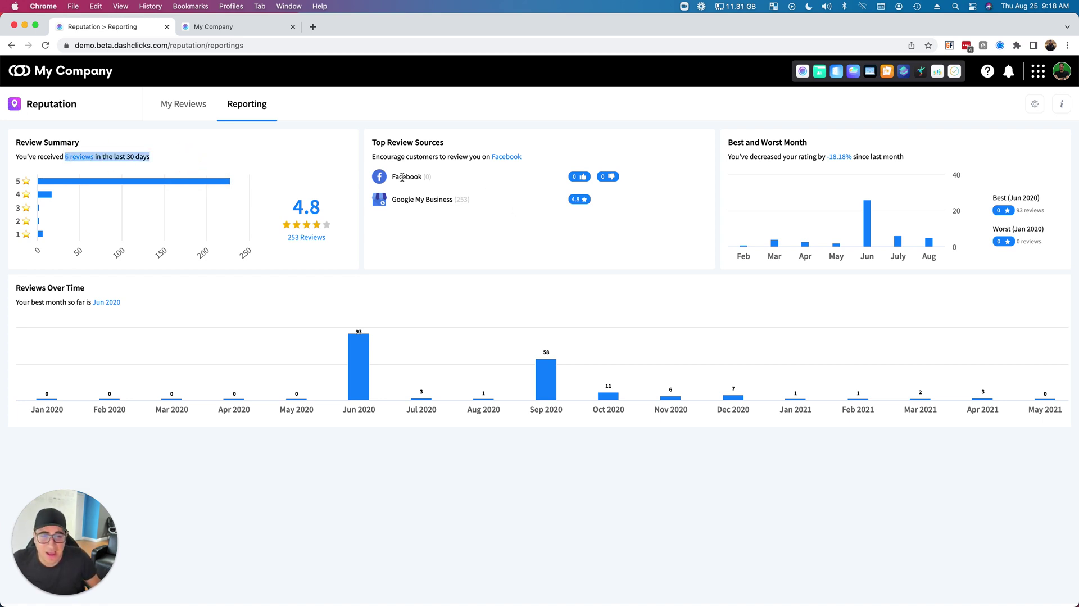
pyautogui.moveTo(393, 177); pyautogui.dragTo(480, 197)
pyautogui.click(611, 167)
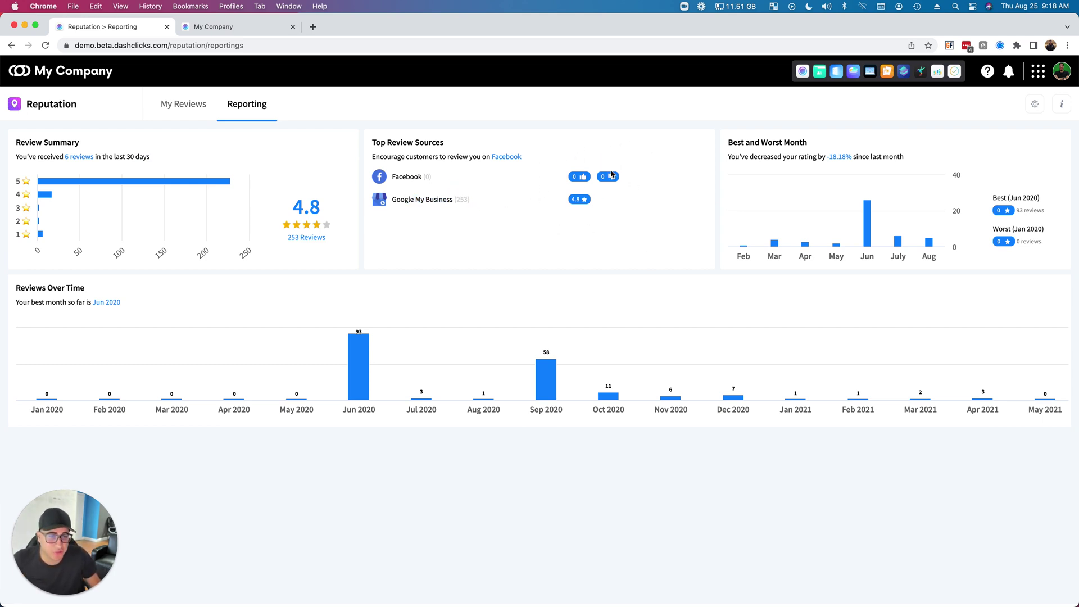
pyautogui.moveTo(728, 143); pyautogui.dragTo(832, 138)
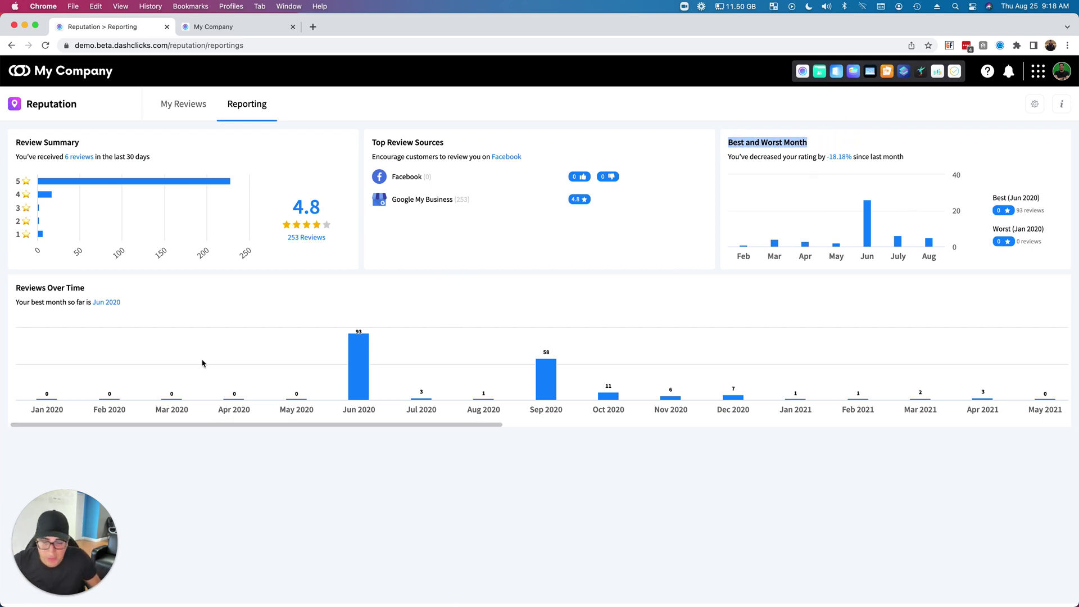
# Scroll the Reviews Over Time chart sideways to inspect the Jun 2020 bar
pyautogui.hscroll(8, 393, 377)
pyautogui.hscroll(15, 403, 376)
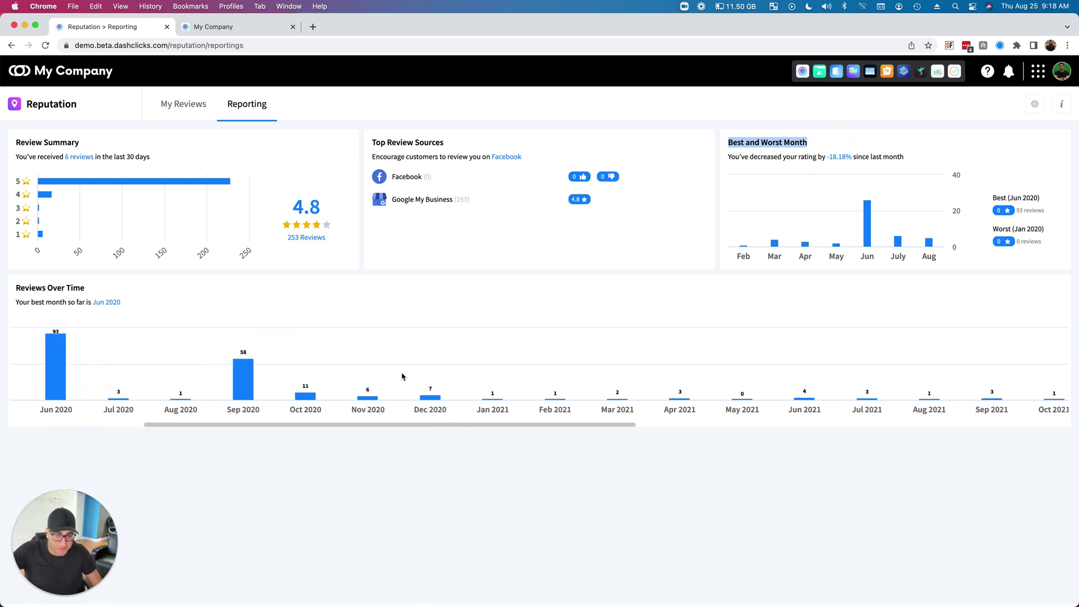
pyautogui.hscroll(-15, 404, 376)
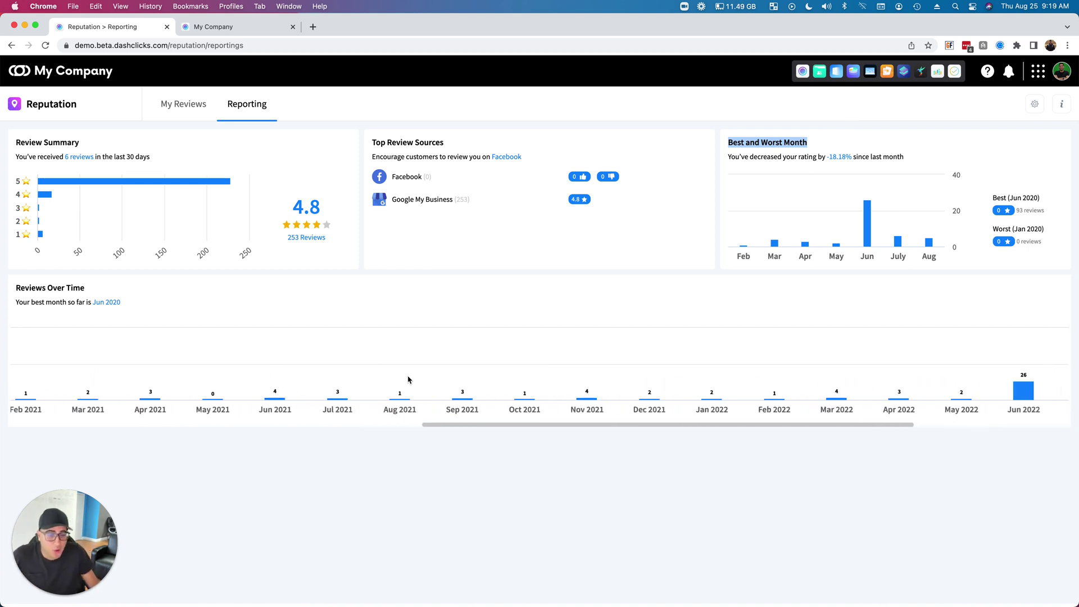
pyautogui.moveTo(356, 382)
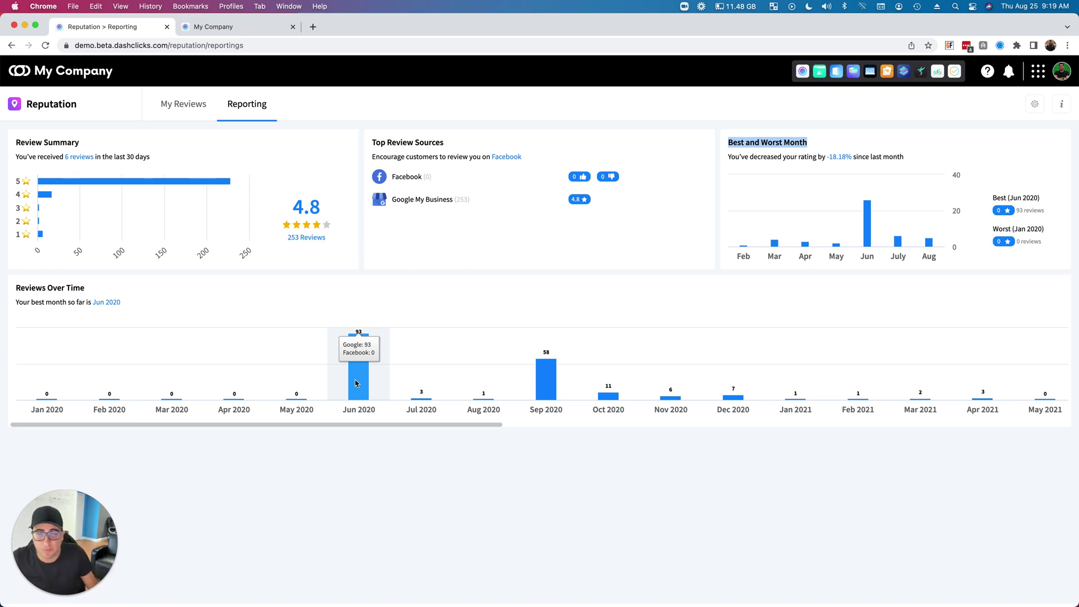
# Go back to My Reviews, showing 166 needing response and 253 Google My Business reviews
pyautogui.click(168, 104)
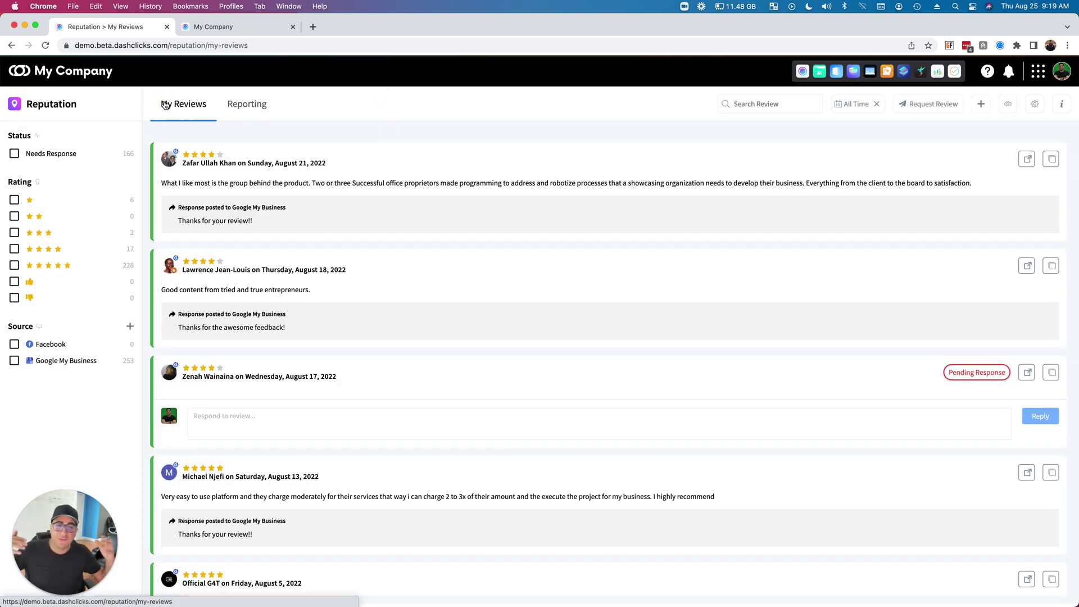
pyautogui.click(591, 110)
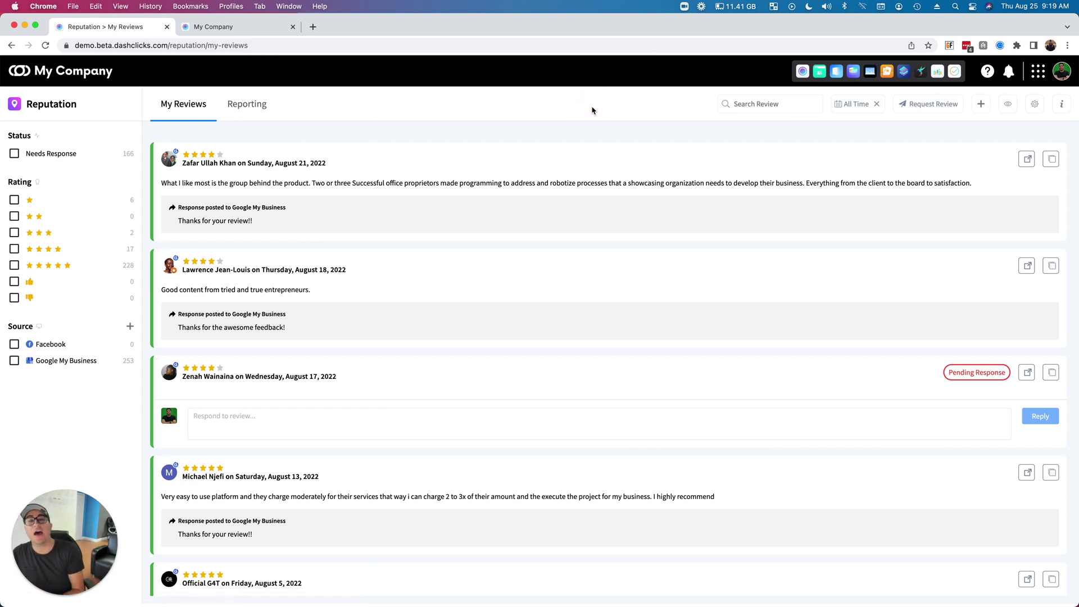
pyautogui.click(592, 110)
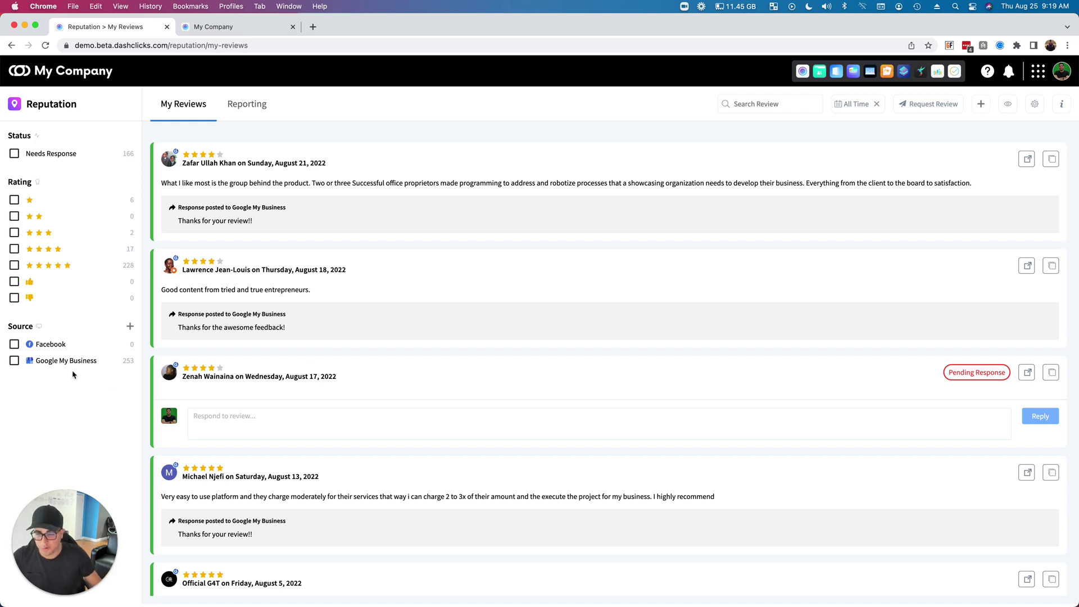
pyautogui.click(482, 160)
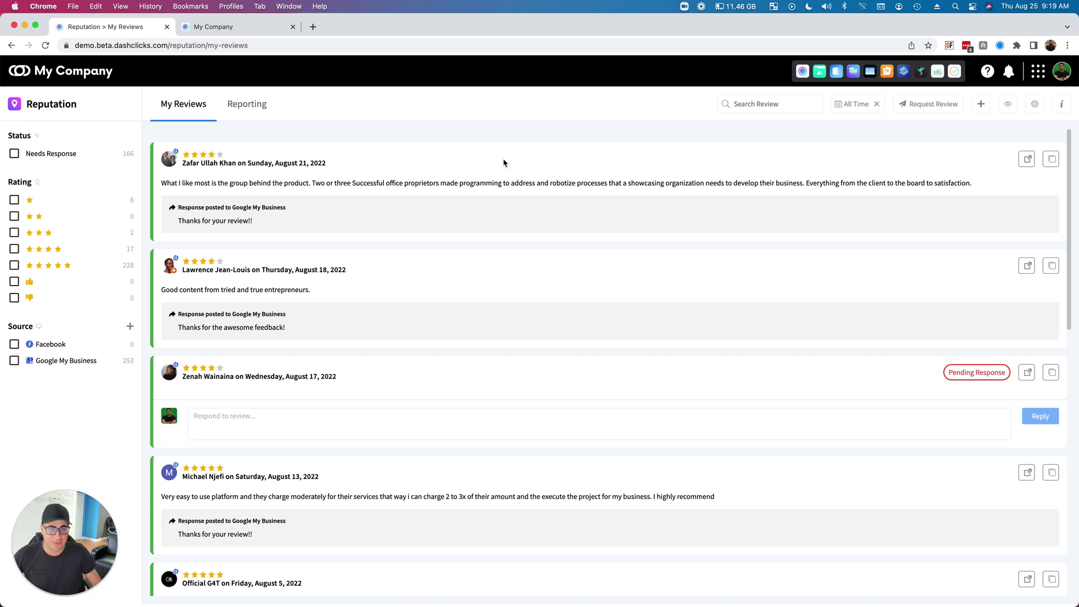
pyautogui.click(503, 163)
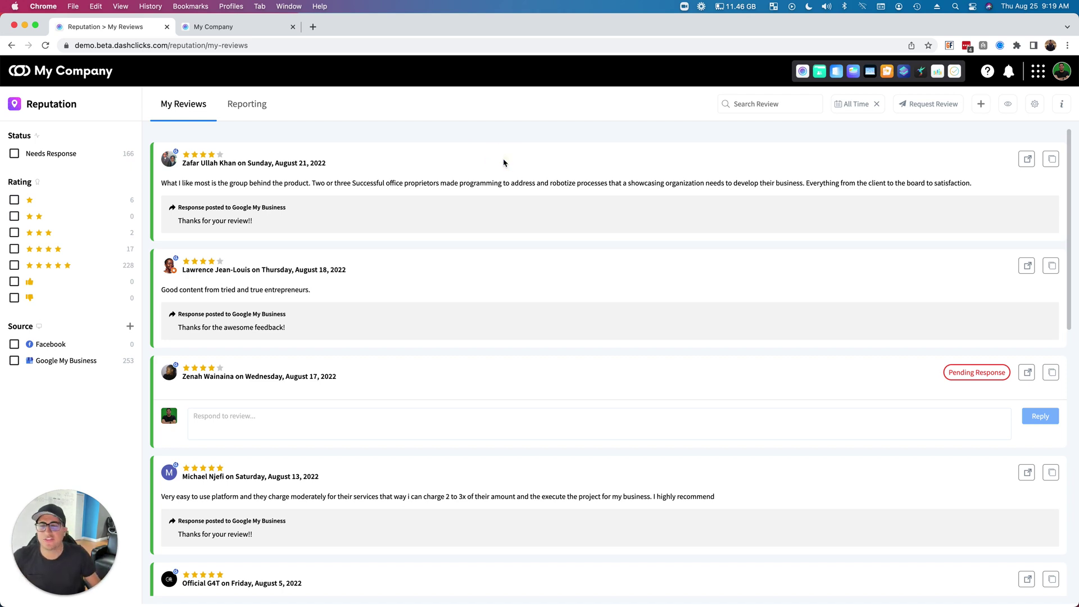